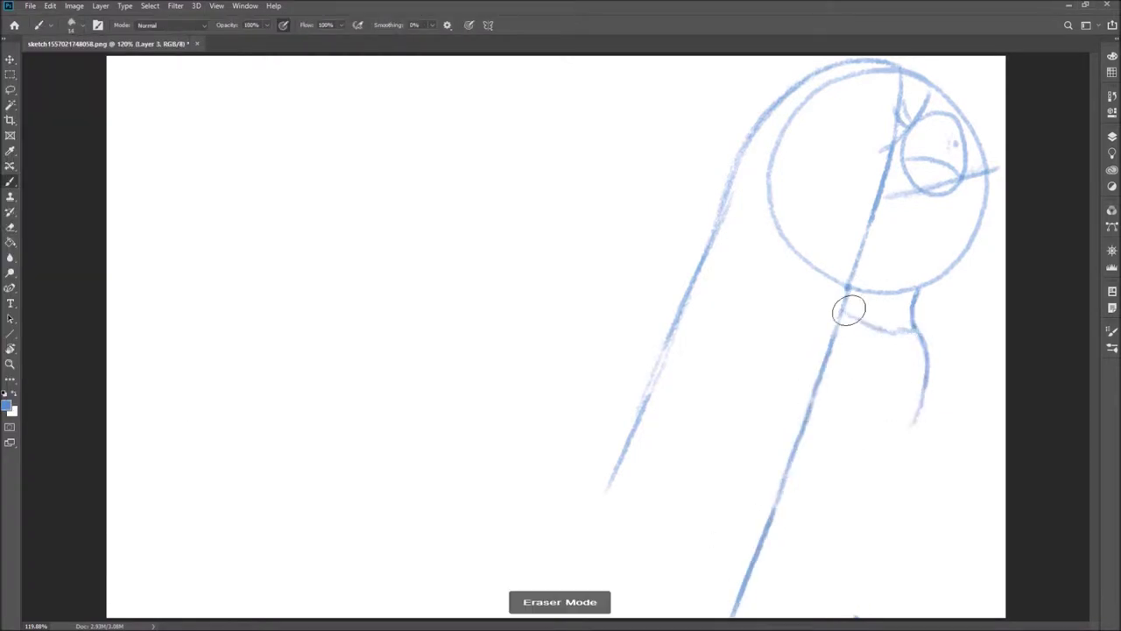
# - Redraw the large figure's torso lines below the head on a separate layer and move them slightly to the left
pyautogui.click(1111, 136)
pyautogui.click(1111, 136)
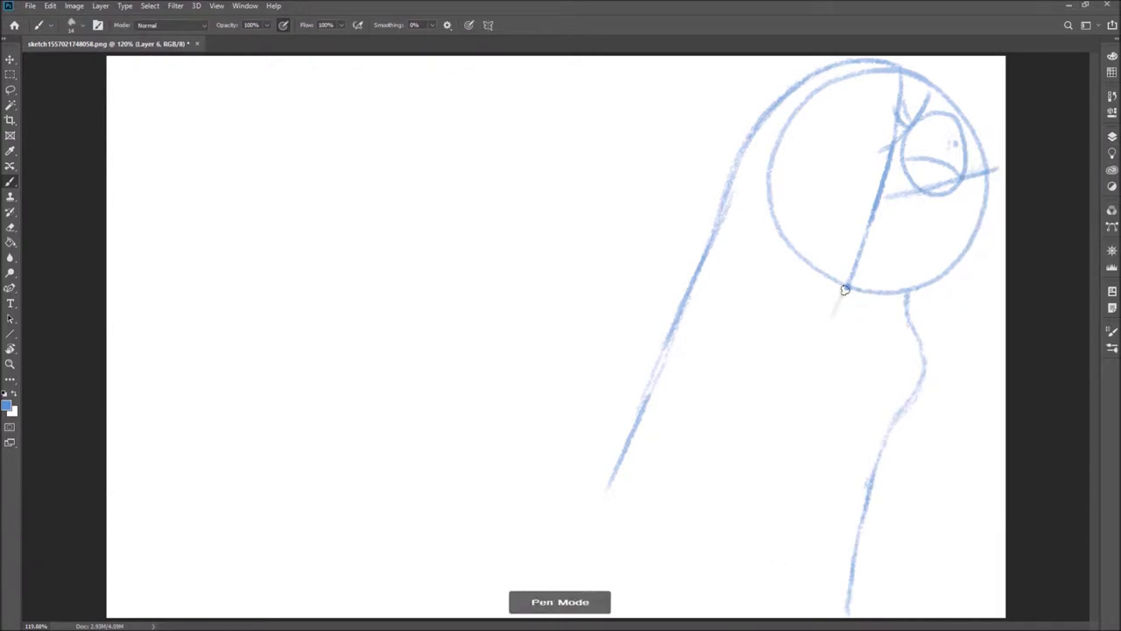
pyautogui.press('m')
pyautogui.moveTo(726, 280); pyautogui.dragTo(930, 618)
pyautogui.hotkey('ctrl', 't')
pyautogui.moveTo(829, 450); pyautogui.dragTo(810, 451)
pyautogui.press('Return')
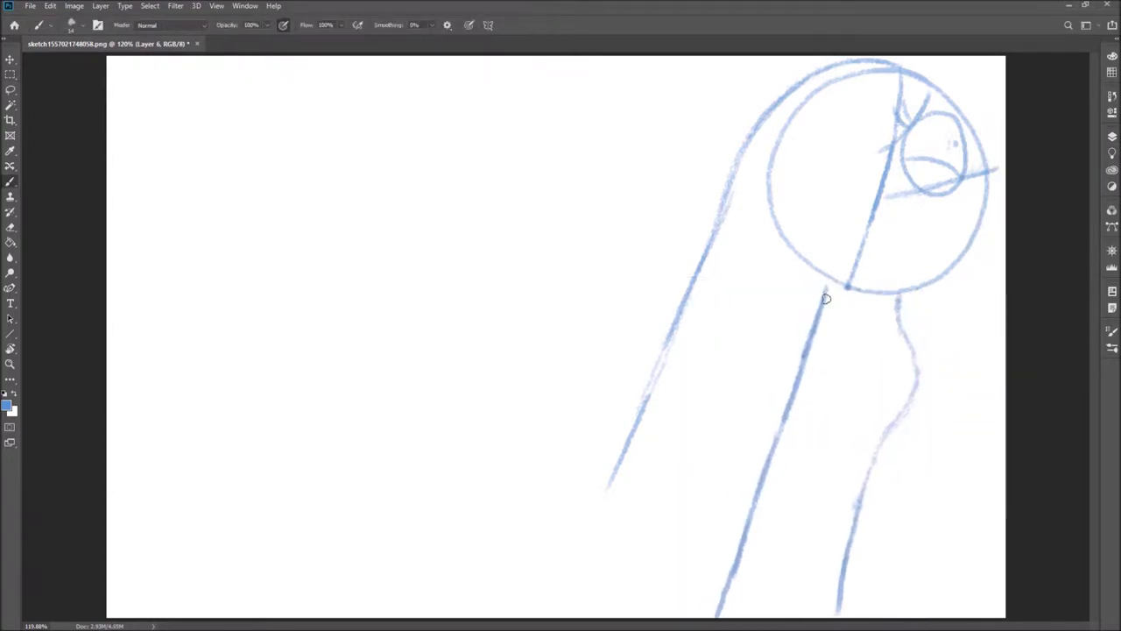
# - Draw the large figure's two arm lines across the torso, and redraw its front hair strand and chest curve
pyautogui.moveTo(861, 346); pyautogui.dragTo(944, 613)
pyautogui.moveTo(816, 381); pyautogui.dragTo(890, 617)
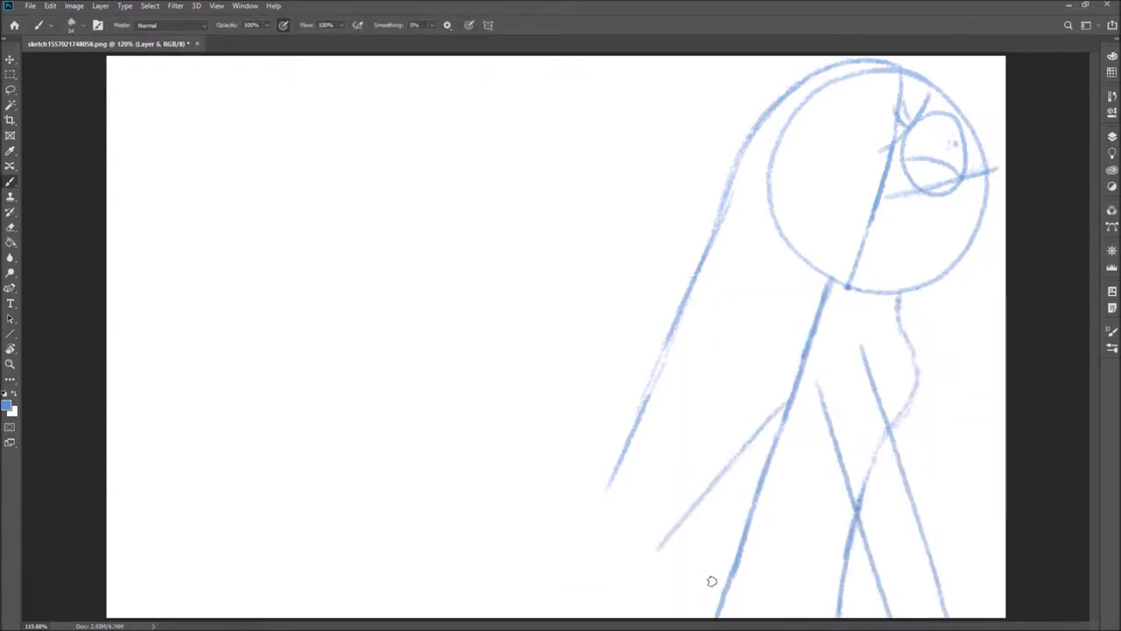
pyautogui.click(1111, 136)
pyautogui.click(1013, 230)
pyautogui.moveTo(889, 158); pyautogui.dragTo(813, 318)
pyautogui.click(1112, 136)
pyautogui.click(1016, 202)
pyautogui.moveTo(902, 337); pyautogui.dragTo(905, 419)
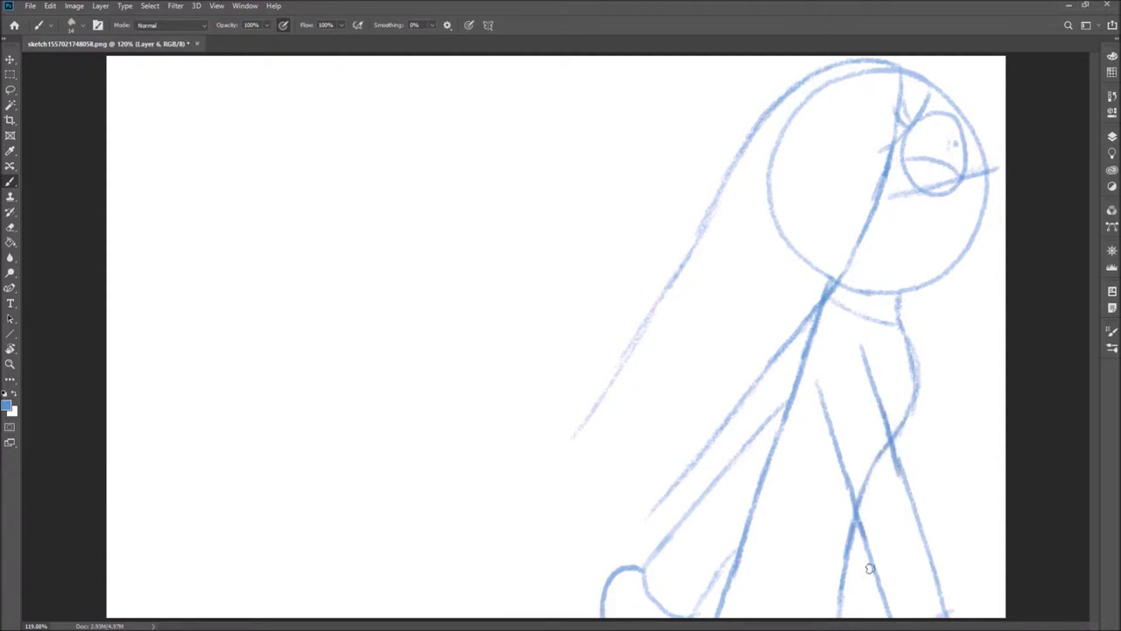
# - Sketch a wide open mouth with a tongue on the large figure's face, using a separate layer
pyautogui.click(1111, 136)
pyautogui.click(1015, 259)
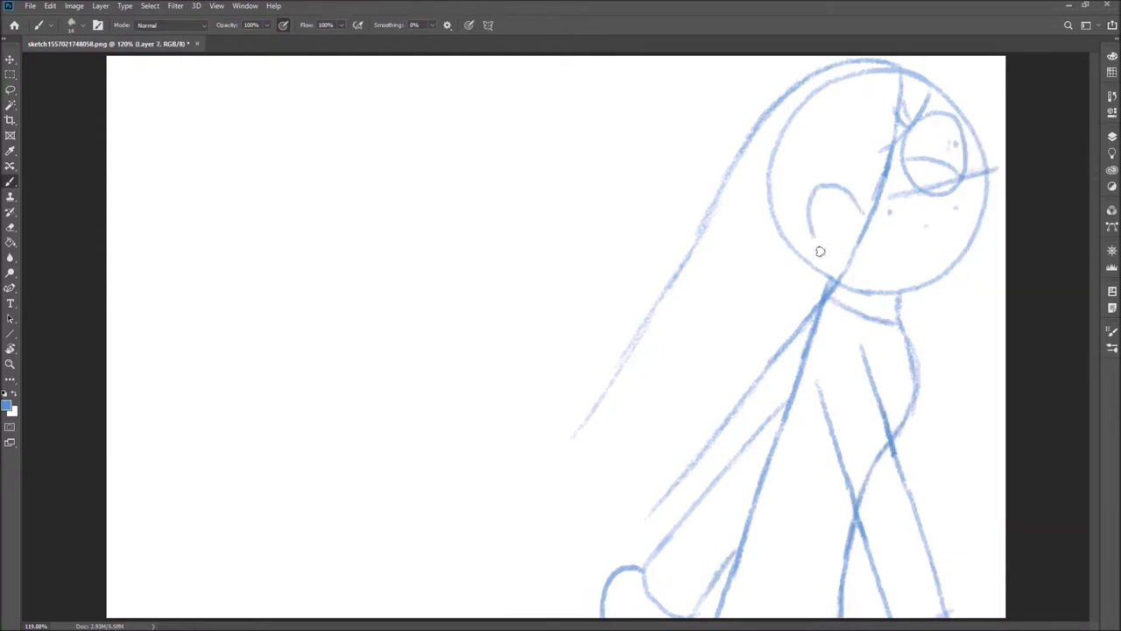
pyautogui.press('l')
pyautogui.moveTo(801, 179); pyautogui.dragTo(803, 184)
pyautogui.moveTo(876, 228); pyautogui.dragTo(867, 202)
pyautogui.hotkey('ctrl', 'd')
pyautogui.press('m')
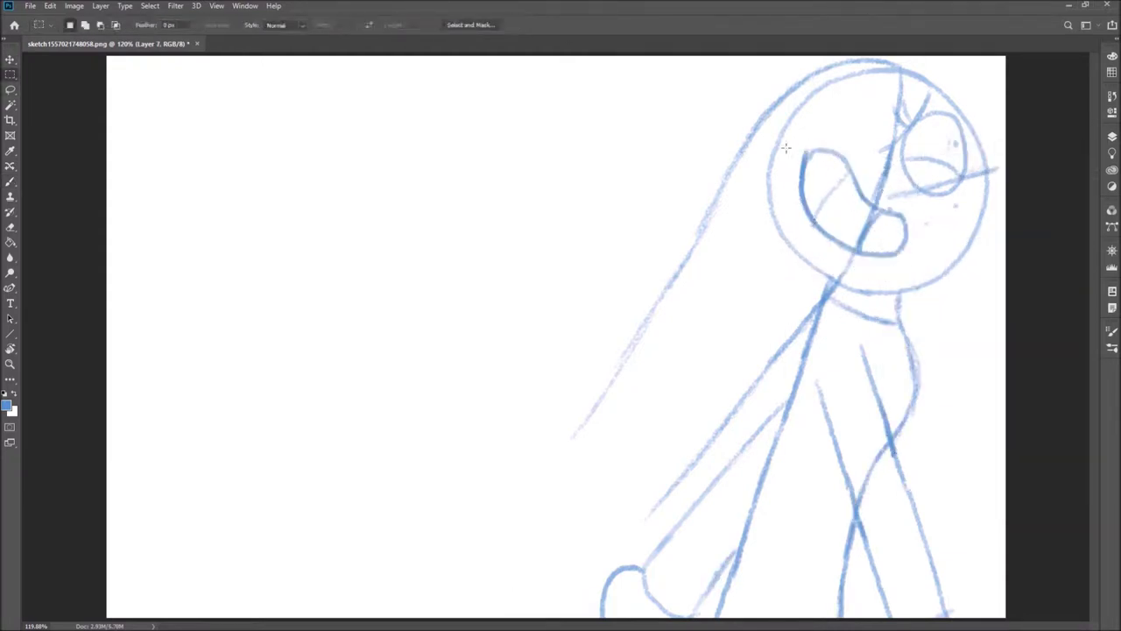
# - Enlarge the whole large figure slightly with Free Transform
pyautogui.click(1112, 136)
pyautogui.click(1016, 158)
pyautogui.hotkey('ctrl', 't')
pyautogui.moveTo(840, 149); pyautogui.dragTo(817, 115)
pyautogui.press('Return')
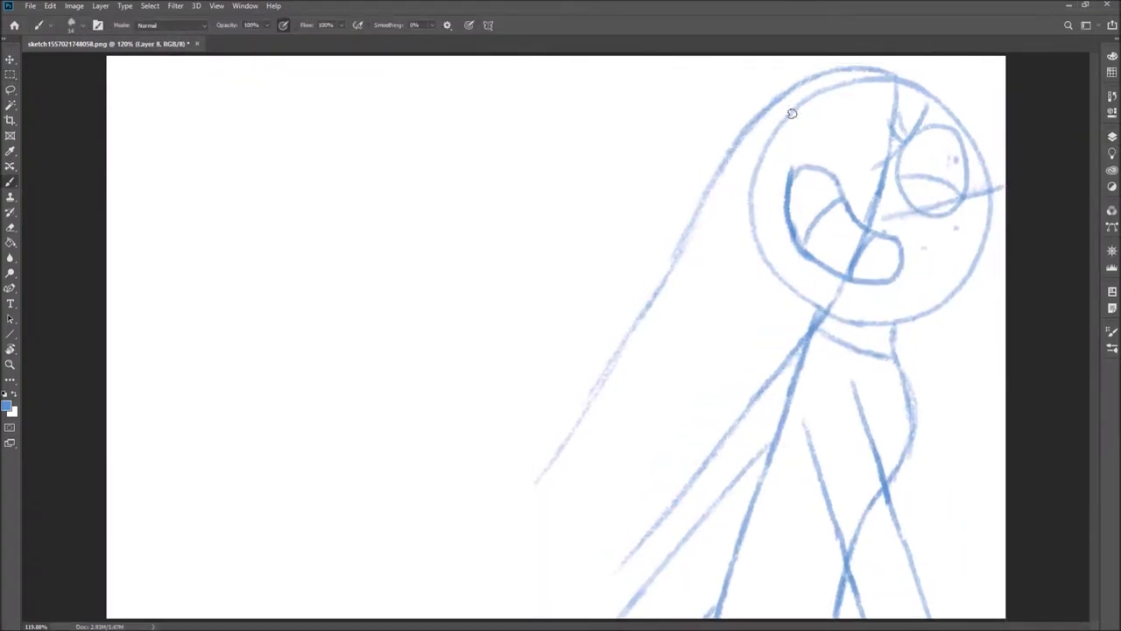
# - Lasso the mouth on its layer, make it slightly smaller and deselect it
pyautogui.click(1112, 136)
pyautogui.click(1016, 301)
pyautogui.press('m')
pyautogui.moveTo(775, 151); pyautogui.dragTo(885, 262)
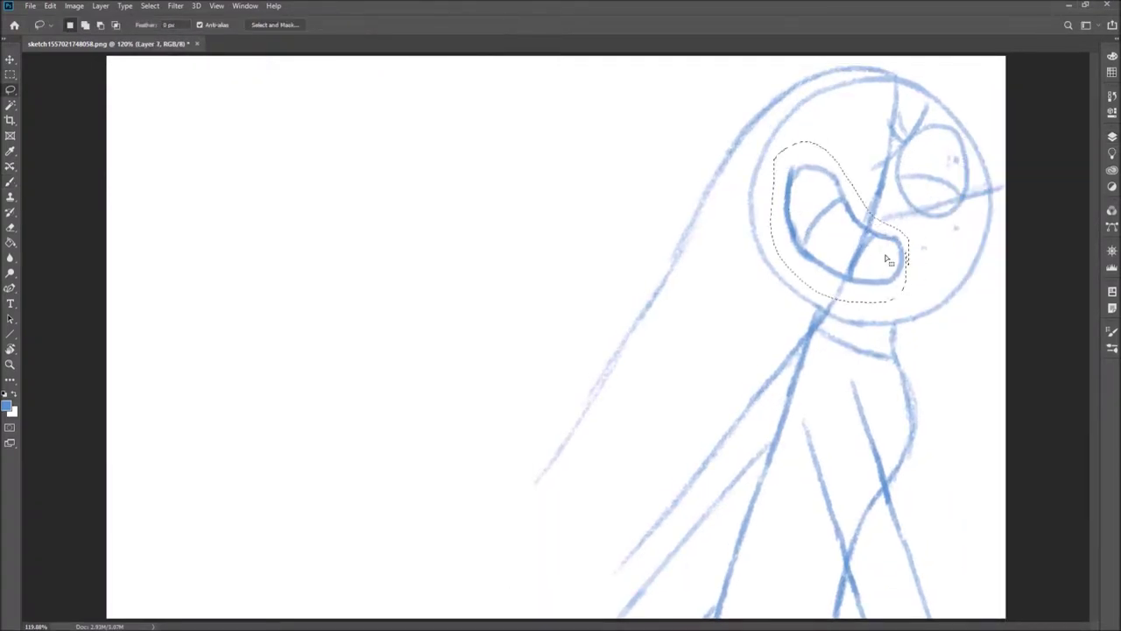
pyautogui.press('Delete')
pyautogui.hotkey('ctrl', 'd')
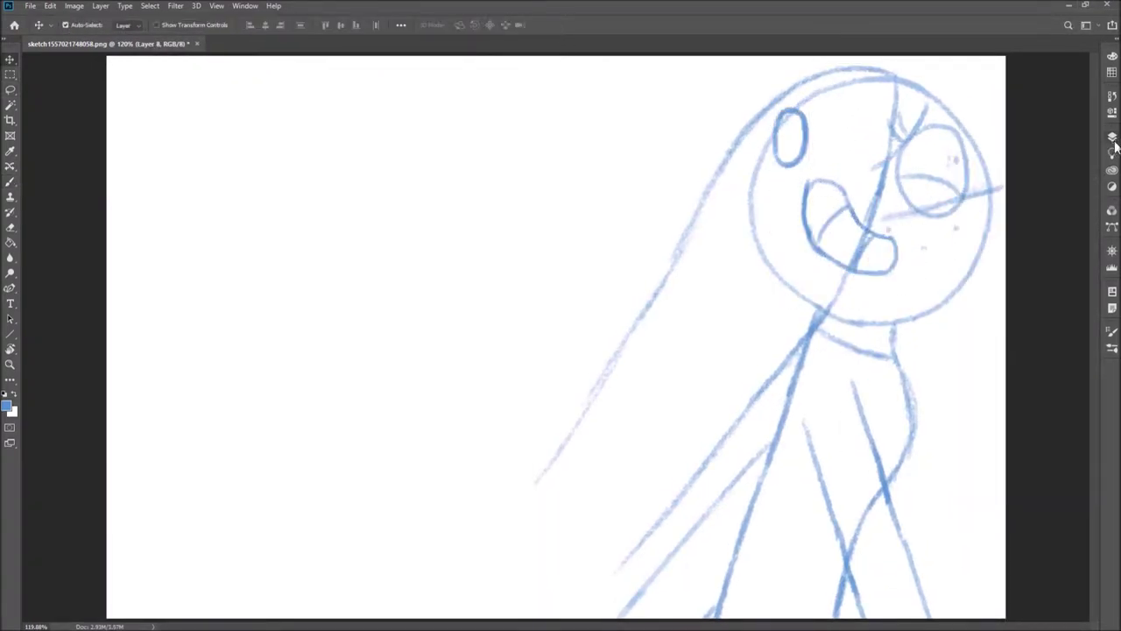
# - Draw two long lines from the small oval beside the large head to the canvas's left and bottom edges
pyautogui.click(1111, 136)
pyautogui.press('b')
pyautogui.moveTo(469, 617); pyautogui.dragTo(775, 182)
# - Sketch a second figure's folded kneeling leg, with foot, thigh and knee, on a new layer using the Pencil
pyautogui.hotkey('ctrl', 'shift', 'alt', 'n')
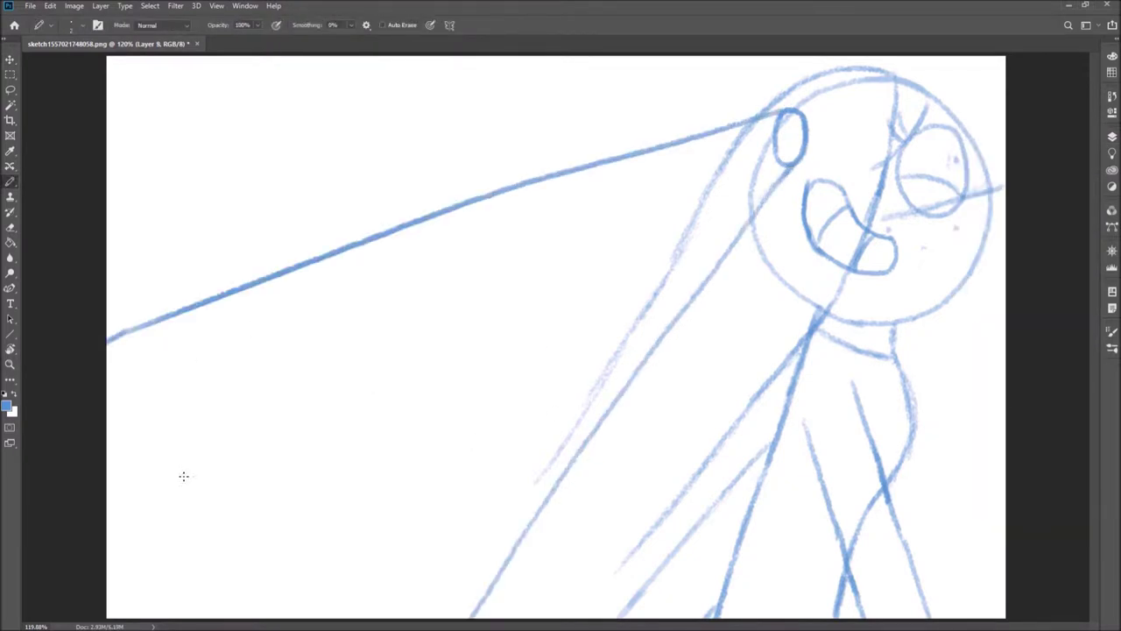
pyautogui.click(297, 421)
pyautogui.moveTo(184, 442); pyautogui.dragTo(405, 507)
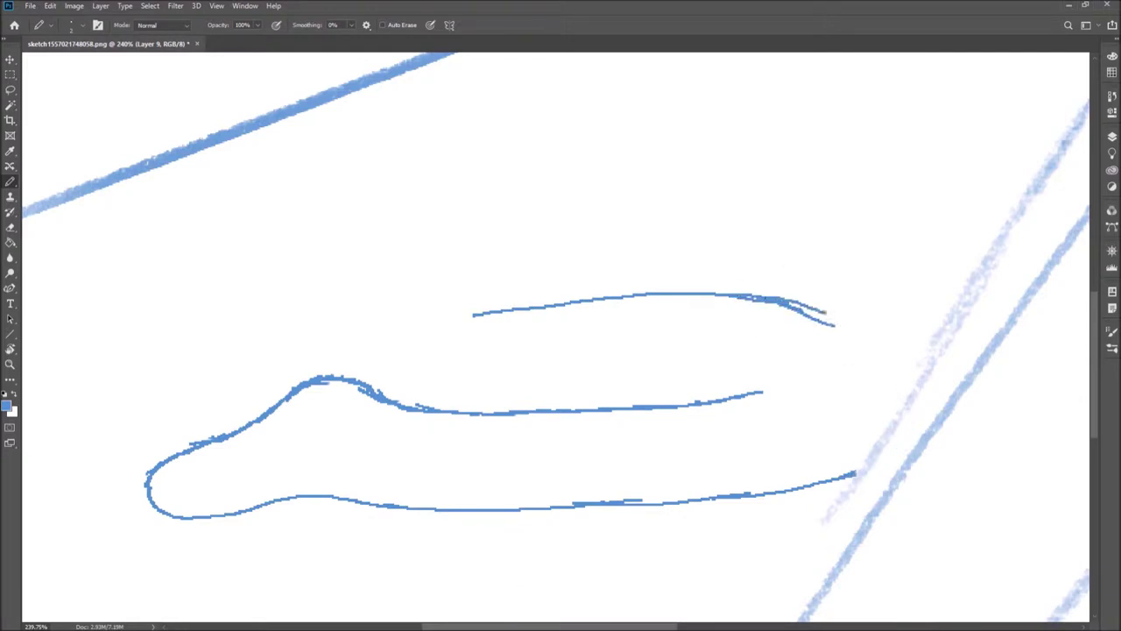
pyautogui.moveTo(784, 299); pyautogui.dragTo(839, 475)
pyautogui.scroll(3, 460, 383)
pyautogui.moveTo(422, 413); pyautogui.dragTo(460, 362)
pyautogui.moveTo(645, 510); pyautogui.dragTo(738, 491)
# - Draw the kneeling figure's hips, back, belly and chest contours above the folded leg
pyautogui.scroll(5, 227, 300)
pyautogui.moveTo(220, 441); pyautogui.dragTo(388, 300)
pyautogui.scroll(-4, 388, 300)
pyautogui.moveTo(393, 476); pyautogui.dragTo(578, 233)
pyautogui.scroll(4, 578, 232)
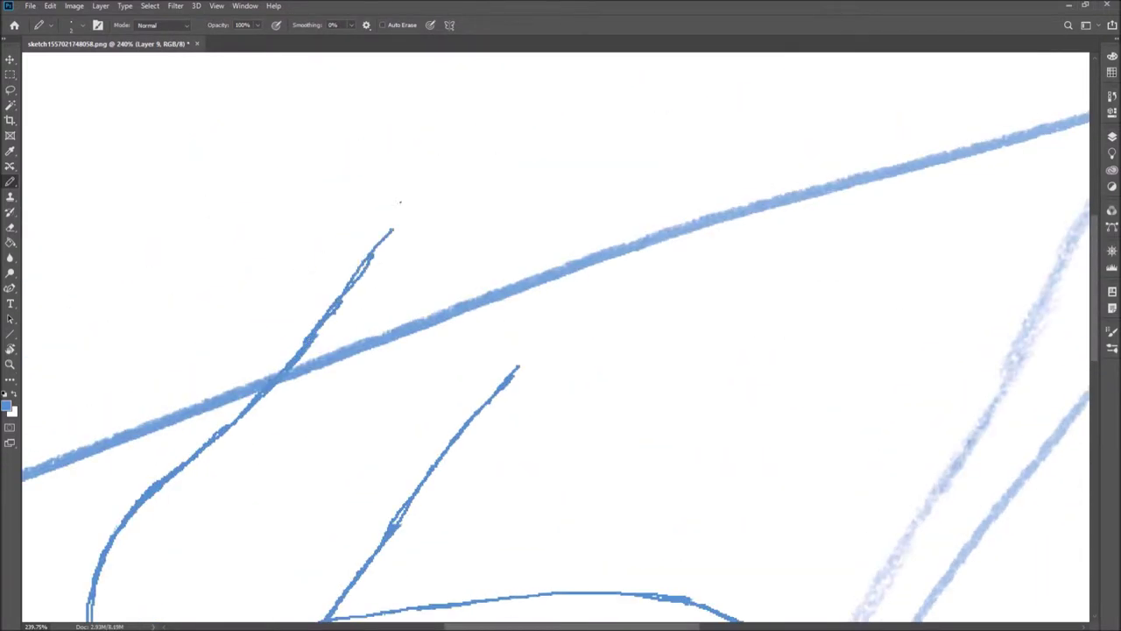
pyautogui.moveTo(643, 180)
pyautogui.mouseDown()
pyautogui.moveTo(607, 231)
pyautogui.moveTo(653, 128)
pyautogui.mouseUp()
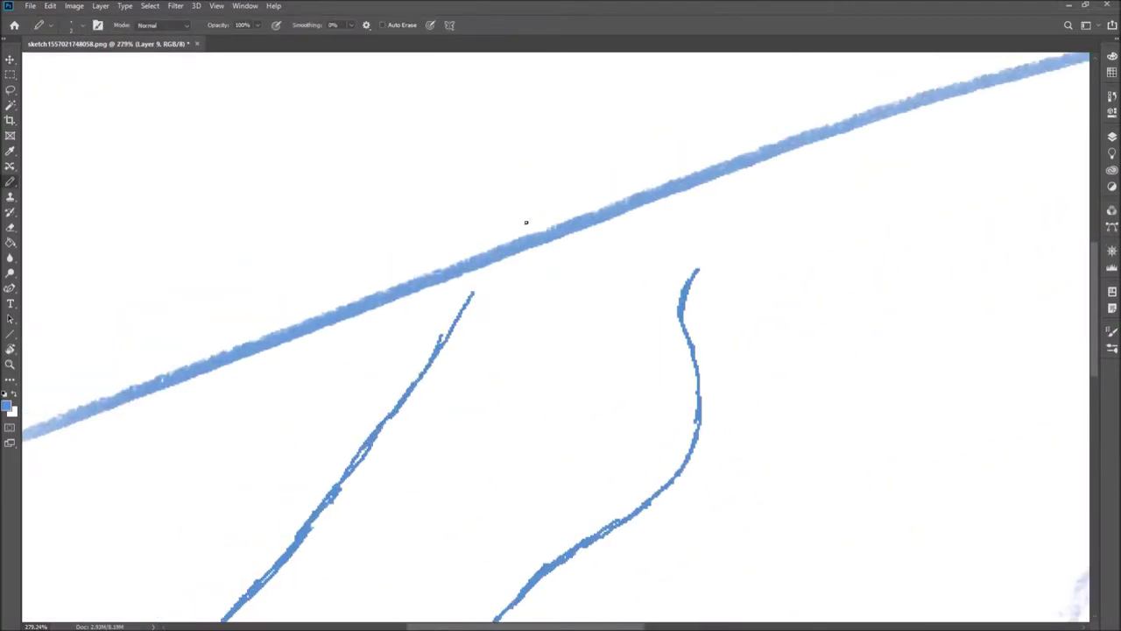
pyautogui.moveTo(490, 279)
pyautogui.mouseDown()
pyautogui.moveTo(616, 395)
pyautogui.moveTo(601, 351)
pyautogui.moveTo(393, 243)
pyautogui.moveTo(509, 436)
pyautogui.mouseUp()
# - Undo the last stroke, reposition the kneeling body with Free Transform and rework its knee curve
pyautogui.hotkey('ctrl', '-')
pyautogui.hotkey('ctrl', 'z')
pyautogui.hotkey('ctrl', 't')
pyautogui.moveTo(605, 358); pyautogui.dragTo(254, 454)
pyautogui.press('Return')
pyautogui.moveTo(616, 393); pyautogui.dragTo(603, 374)
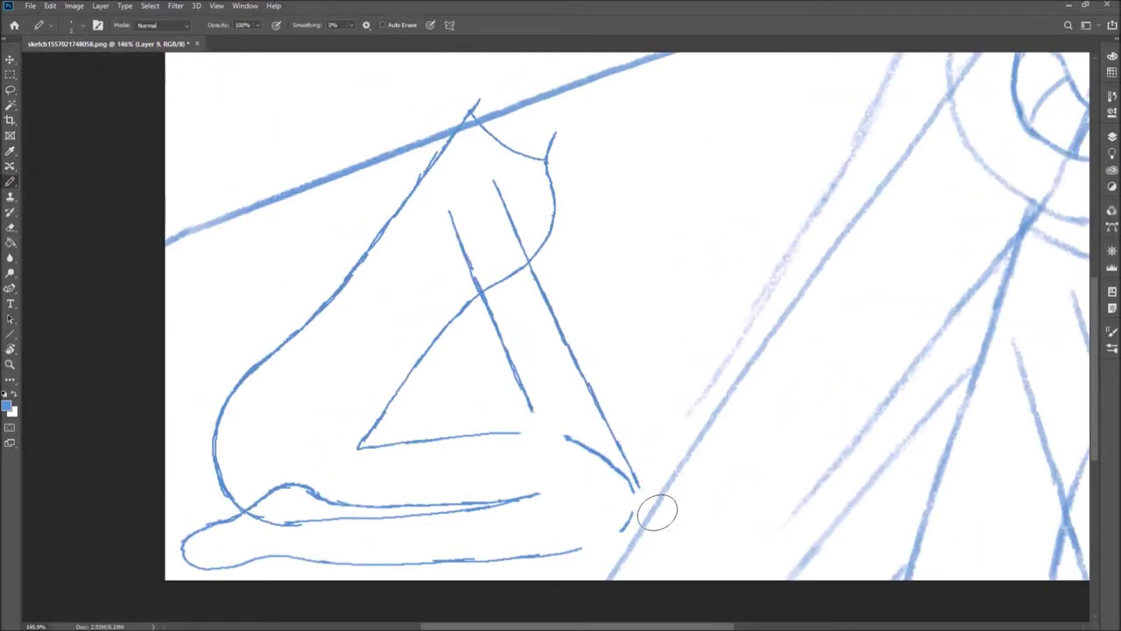
# - Extend the kneeling figure's arm lines down to the ground on a new layer and draw the hand beside the knee
pyautogui.click(1112, 135)
pyautogui.hotkey('ctrl', '+')
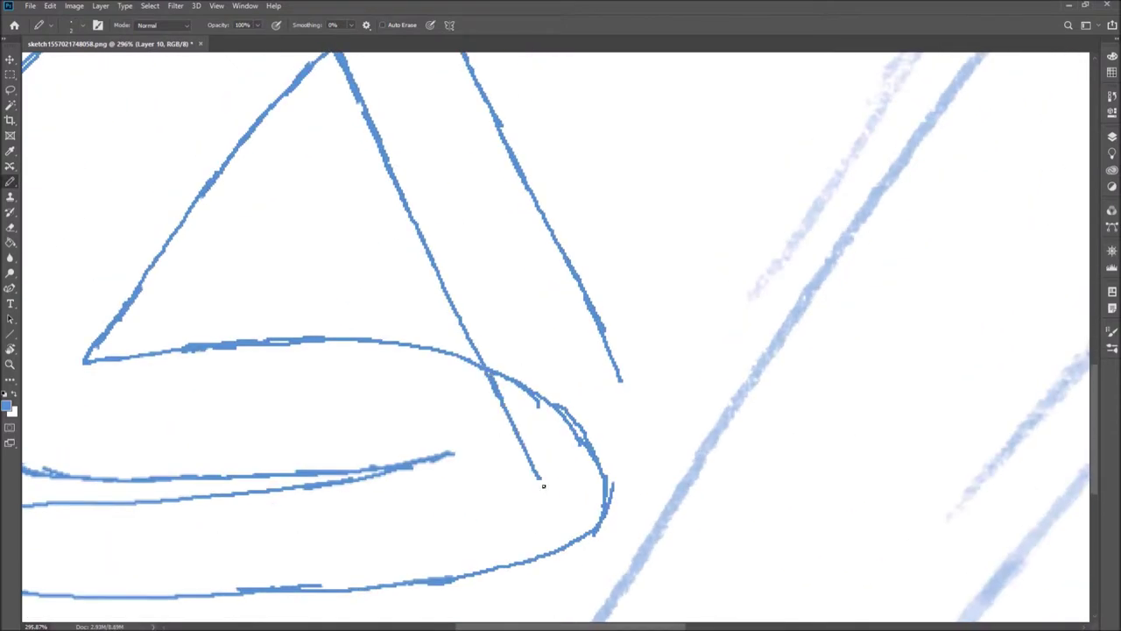
pyautogui.moveTo(533, 387); pyautogui.dragTo(590, 465)
pyautogui.hotkey('ctrl', '-')
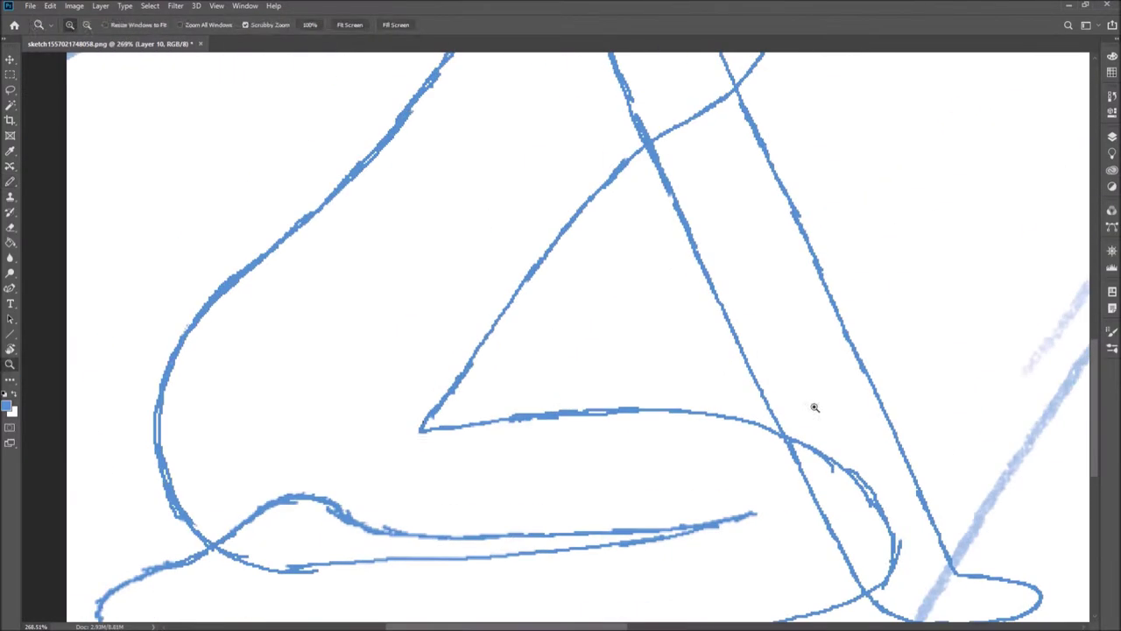
# - Draw a circle for the kneeling figure's head on a new layer and reshape it with Warp
pyautogui.click(1112, 136)
pyautogui.click(1029, 233)
pyautogui.click(1112, 136)
pyautogui.moveTo(488, 180); pyautogui.dragTo(413, 280)
pyautogui.hotkey('ctrl', 't')
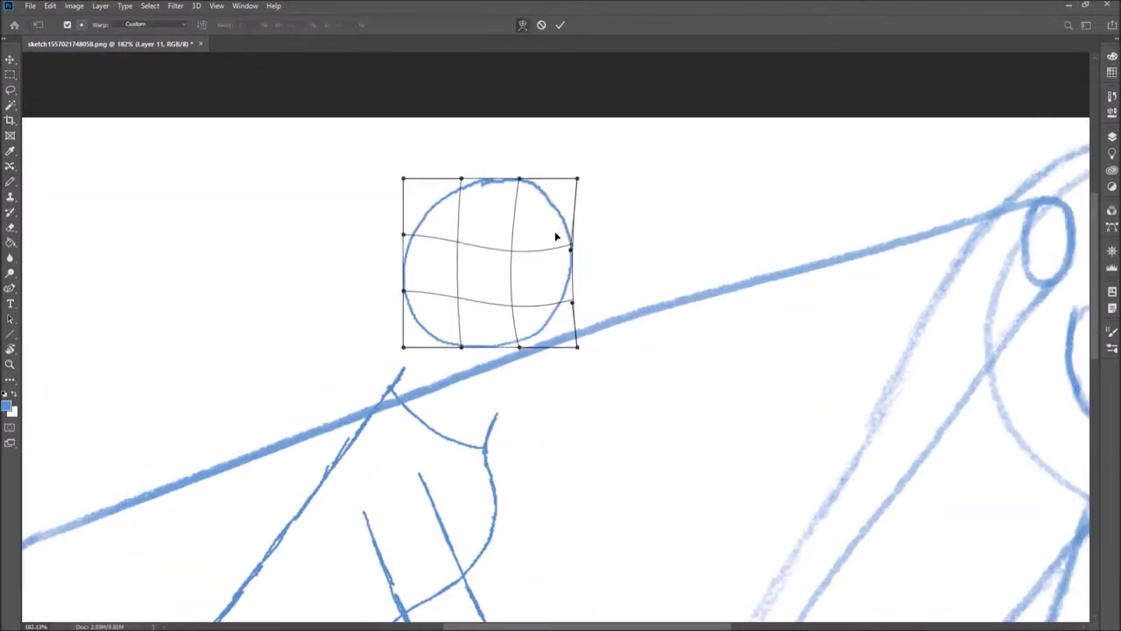
pyautogui.press('Return')
# - Fit the head circle onto the neck, touch up its outline and adjust it with Free Transform
pyautogui.hotkey('ctrl', 'shift', 'n')
pyautogui.moveTo(481, 153); pyautogui.dragTo(528, 196)
pyautogui.hotkey('ctrl', '+')
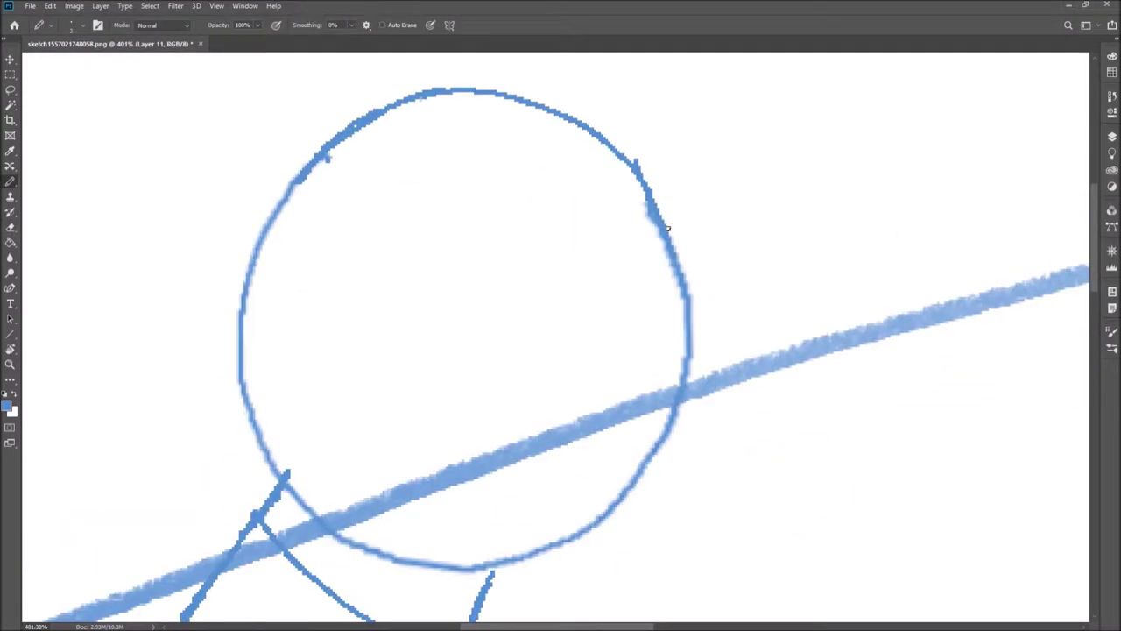
pyautogui.hotkey('ctrl', 't')
pyautogui.rightClick(623, 324)
pyautogui.press('Return')
pyautogui.hotkey('ctrl', '-')
pyautogui.rightClick(566, 213)
pyautogui.press('Escape')
# - Draw the kneeling figure's eye guideline, long outer hair contour and front hair strand
pyautogui.press('b')
pyautogui.moveTo(688, 254); pyautogui.dragTo(566, 330)
pyautogui.hotkey('ctrl', '+')
pyautogui.moveTo(515, 295); pyautogui.dragTo(526, 613)
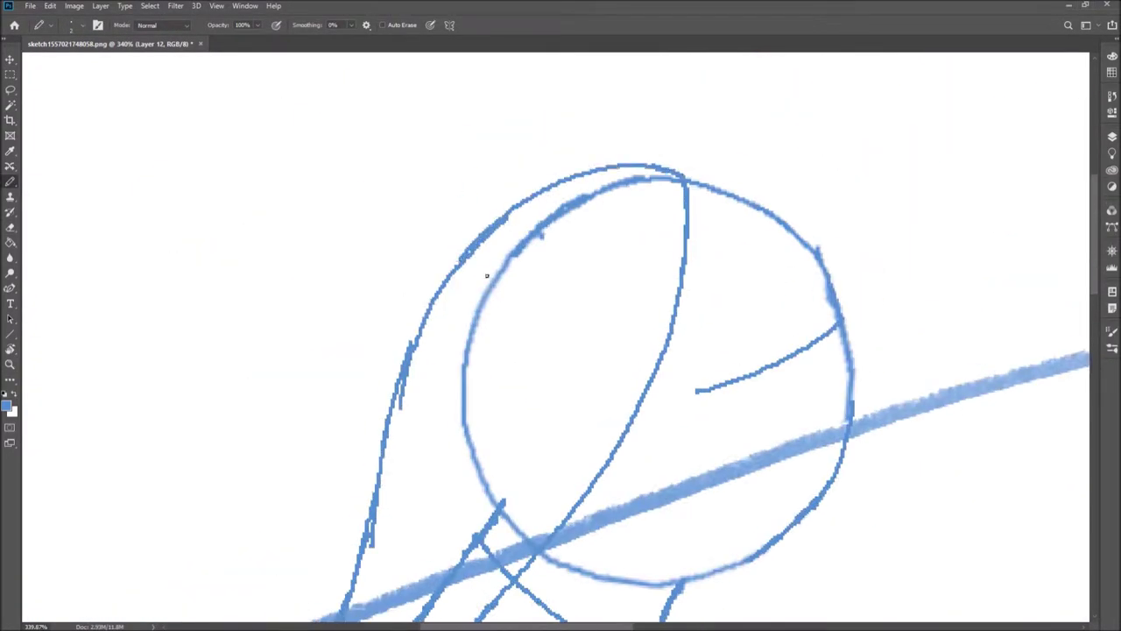
# - Draw the kneeling figure's eye with pupil, wavy lower lid, lashes and a tear streak running down the face
pyautogui.click(1112, 136)
pyautogui.click(1112, 136)
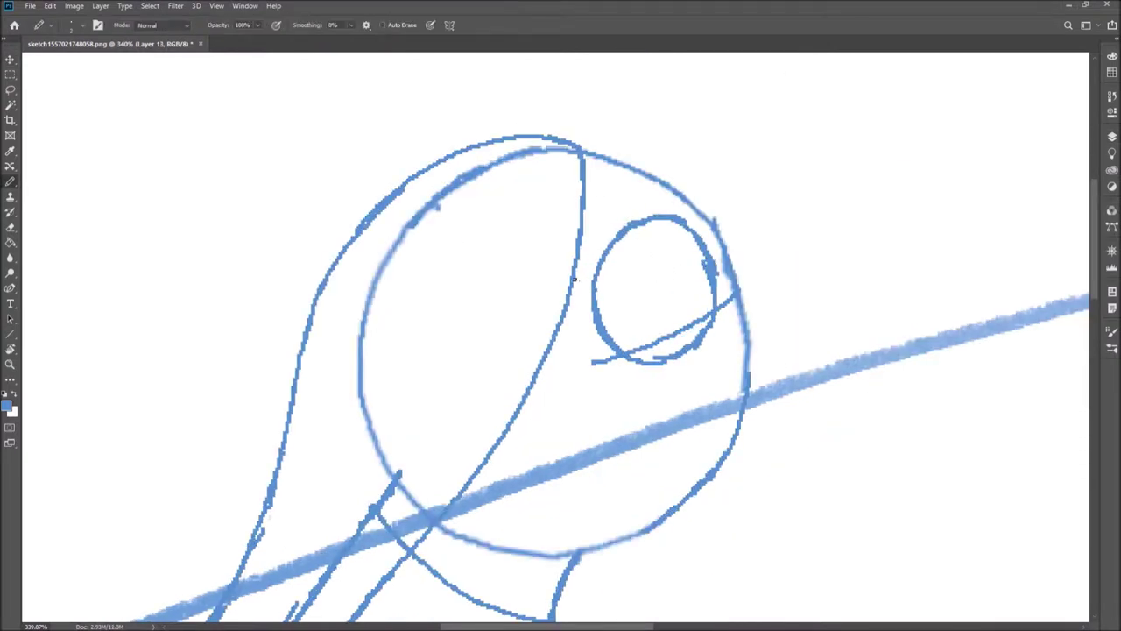
pyautogui.moveTo(592, 287); pyautogui.dragTo(604, 552)
pyautogui.scroll(-1, 605, 438)
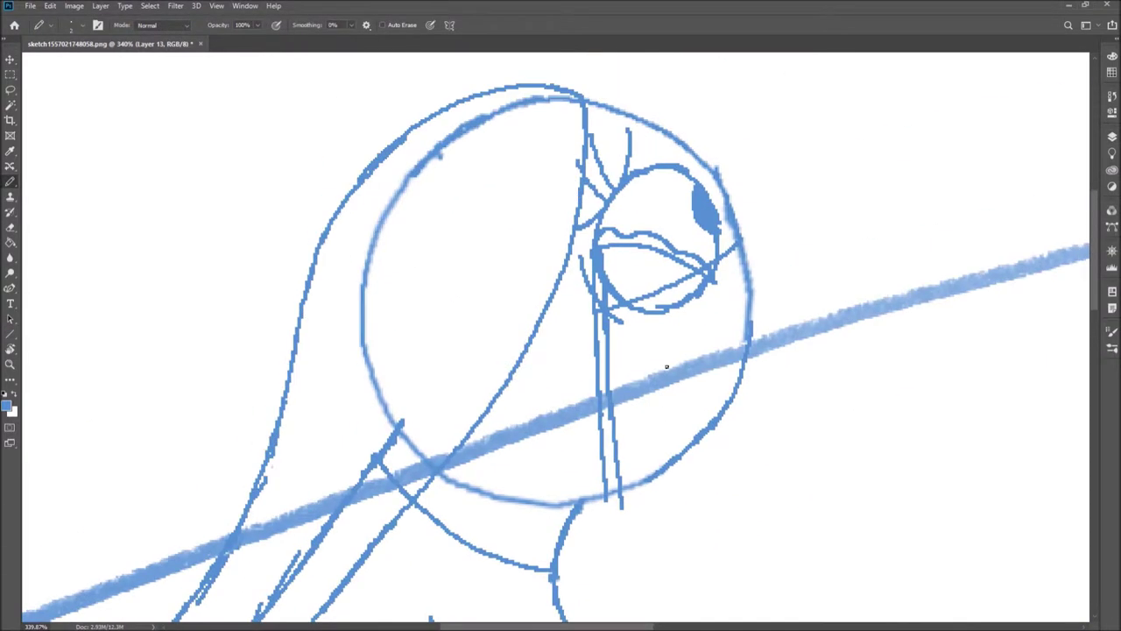
# - Draw the kneeling figure's wide open mouth with a filled interior on a new layer and add freckles on the cheek
pyautogui.click(1112, 136)
pyautogui.click(1112, 136)
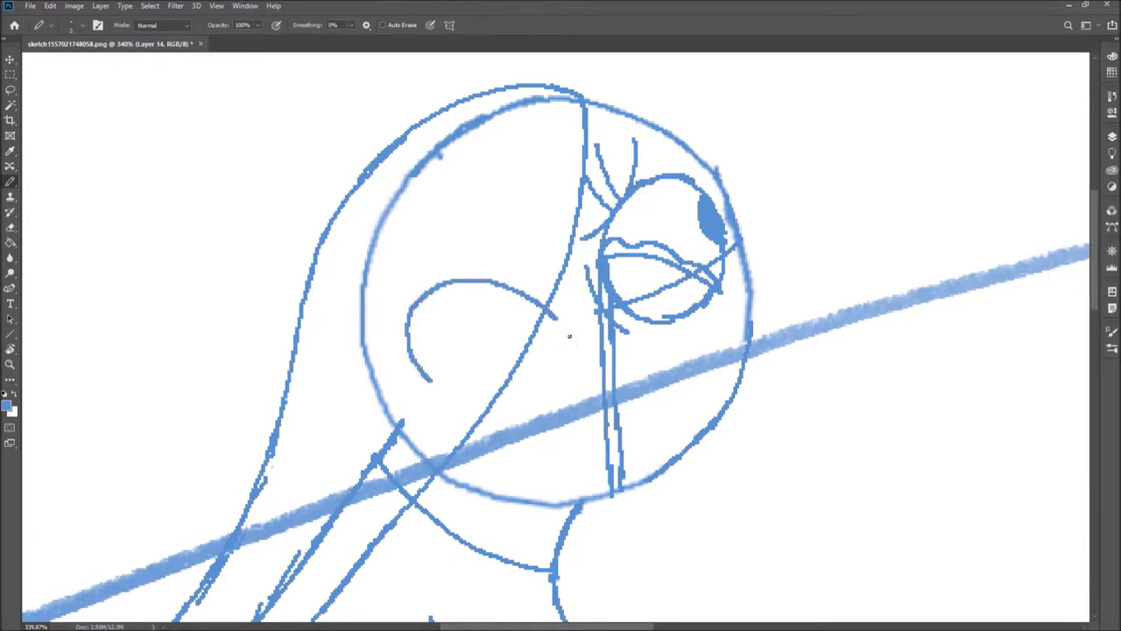
pyautogui.moveTo(569, 336); pyautogui.dragTo(490, 385)
pyautogui.click(1112, 136)
pyautogui.click(1112, 135)
pyautogui.click(627, 363)
# - Group the kneeling figure's layers as Group 2 and scale the group down with Free Transform
pyautogui.click(1113, 136)
pyautogui.click(970, 286)
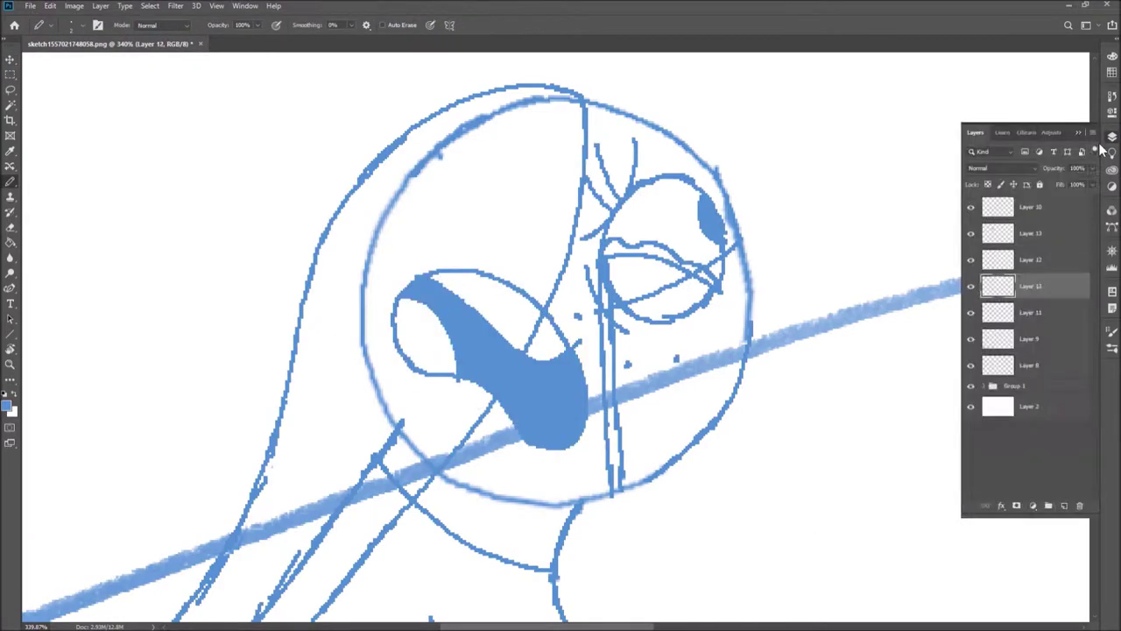
pyautogui.click(970, 286)
pyautogui.click(1030, 286)
pyautogui.scroll(2, 557, 302)
pyautogui.hotkey('ctrl', '0')
pyautogui.hotkey('ctrl', 't')
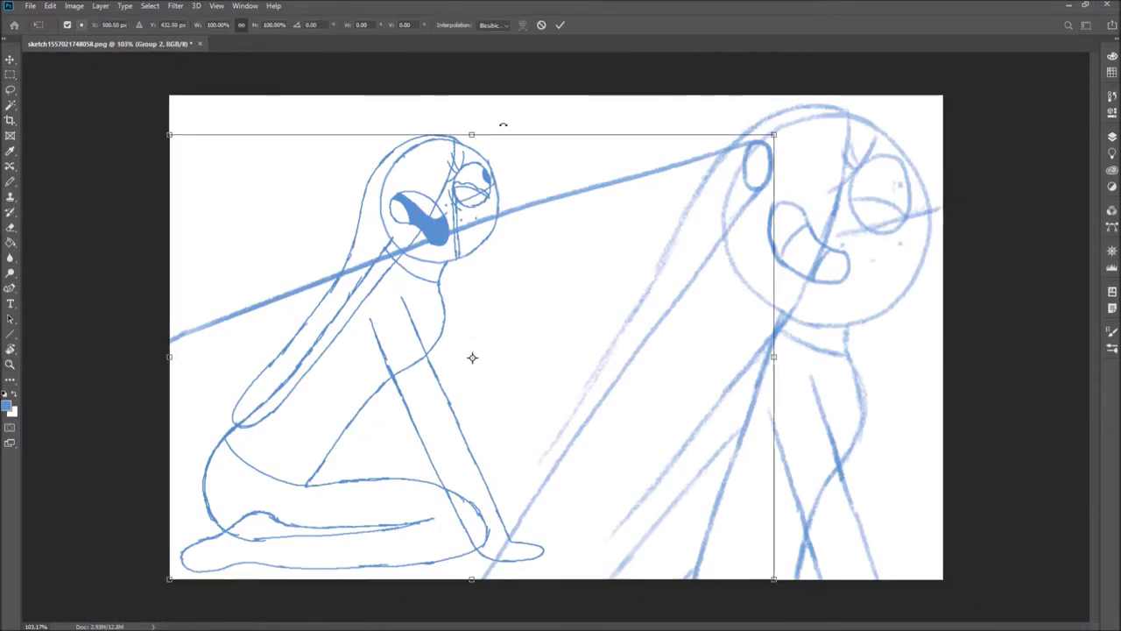
pyautogui.moveTo(543, 135); pyautogui.dragTo(406, 300)
pyautogui.press('Return')
# - Select part of the kneeling figure and adjust it with Free Transform
pyautogui.scroll(3, 375, 345)
pyautogui.scroll(2, 375, 344)
pyautogui.moveTo(297, 216); pyautogui.dragTo(359, 434)
pyautogui.rightClick(361, 334)
pyautogui.click(390, 420)
pyautogui.hotkey('ctrl', 't')
pyautogui.press('Return')
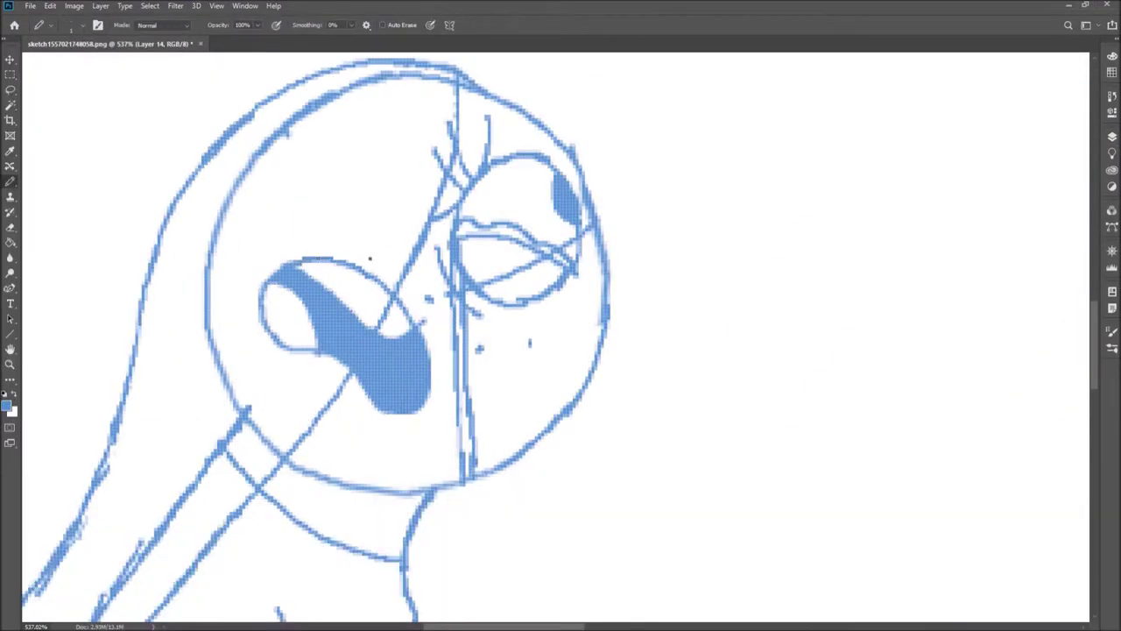
# - Nudge the kneeling figure slightly to the left with Free Transform
pyautogui.hotkey('ctrl', '0')
pyautogui.hotkey('ctrl', 't')
pyautogui.moveTo(388, 328); pyautogui.dragTo(375, 333)
pyautogui.press('Return')
# - Brush a thick shading stroke along the kneeling figure's back on new Layer 15 and lower the layer's opacity
pyautogui.press('F7')
pyautogui.press('F7')
pyautogui.press('z')
pyautogui.moveTo(251, 350); pyautogui.dragTo(519, 261)
pyautogui.scroll(1, 519, 261)
pyautogui.press('b')
pyautogui.moveTo(476, 225); pyautogui.dragTo(375, 376)
pyautogui.press('F7')
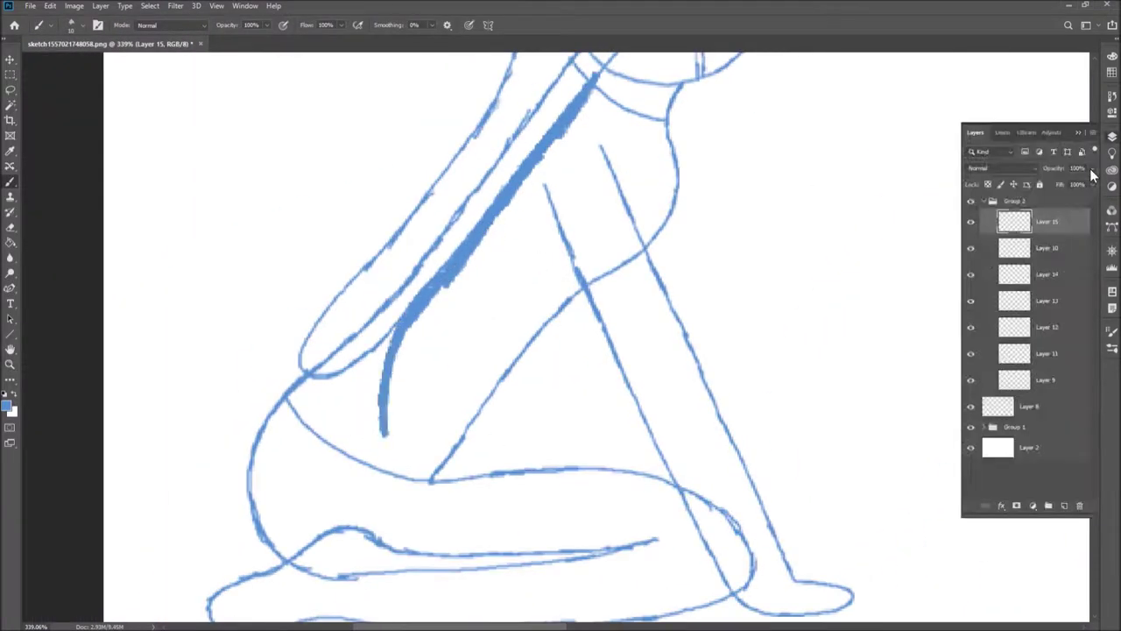
pyautogui.press('F7')
# - Fill in light shading over the kneeling figure's hips, underside of the thigh and lower leg
pyautogui.moveTo(516, 490); pyautogui.dragTo(516, 363)
pyautogui.moveTo(334, 281); pyautogui.dragTo(407, 419)
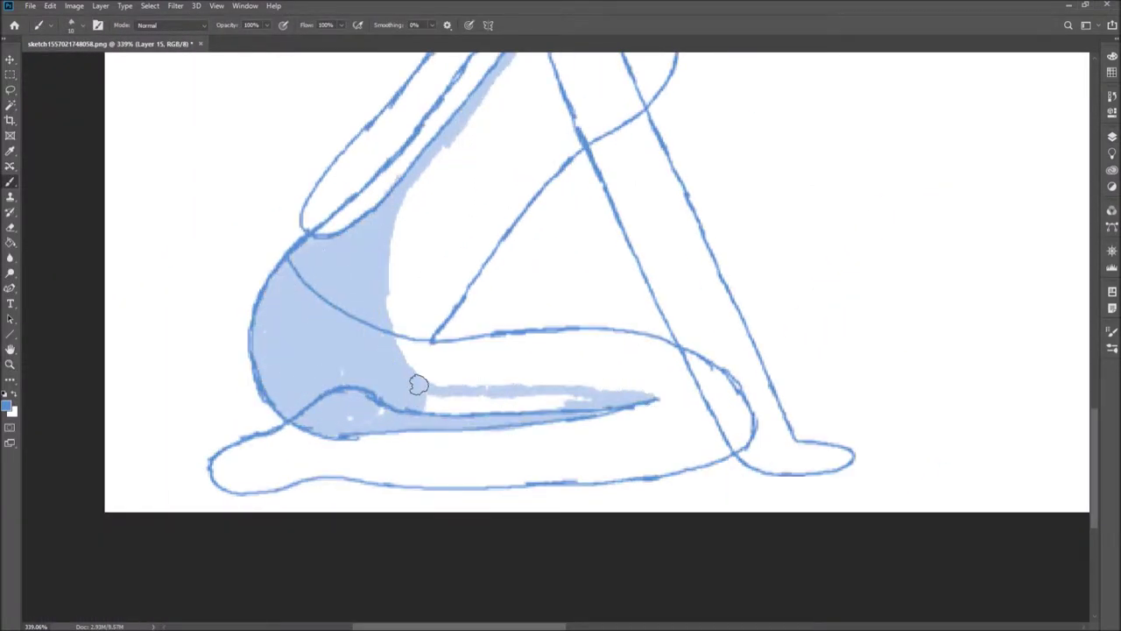
pyautogui.moveTo(731, 424)
pyautogui.mouseDown()
pyautogui.moveTo(207, 471)
pyautogui.moveTo(588, 445)
pyautogui.moveTo(516, 483)
pyautogui.mouseUp()
# - Redraw the outline of the top of the thigh and the knee on Layer 9 with the Pencil
pyautogui.press('F7')
pyautogui.press('F7')
pyautogui.keyDown('alt'); pyautogui.click(12, 185); pyautogui.keyUp('alt')
pyautogui.click(73, 25)
pyautogui.moveTo(740, 390); pyautogui.dragTo(622, 336)
pyautogui.moveTo(465, 293); pyautogui.dragTo(526, 335)
pyautogui.moveTo(635, 342); pyautogui.dragTo(740, 448)
# - Shade the kneeling figure's rear arm from the shoulder down to the hand on Layer 15
pyautogui.press('F7')
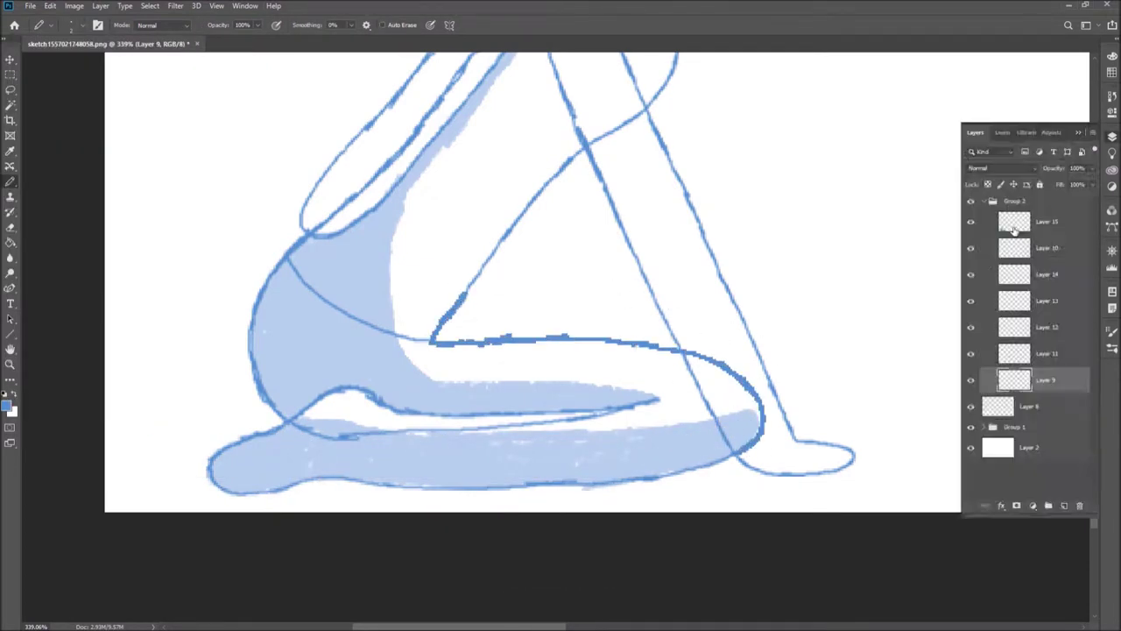
pyautogui.press('F7')
pyautogui.press('b')
pyautogui.moveTo(623, 456); pyautogui.dragTo(614, 542)
pyautogui.moveTo(541, 124); pyautogui.dragTo(707, 429)
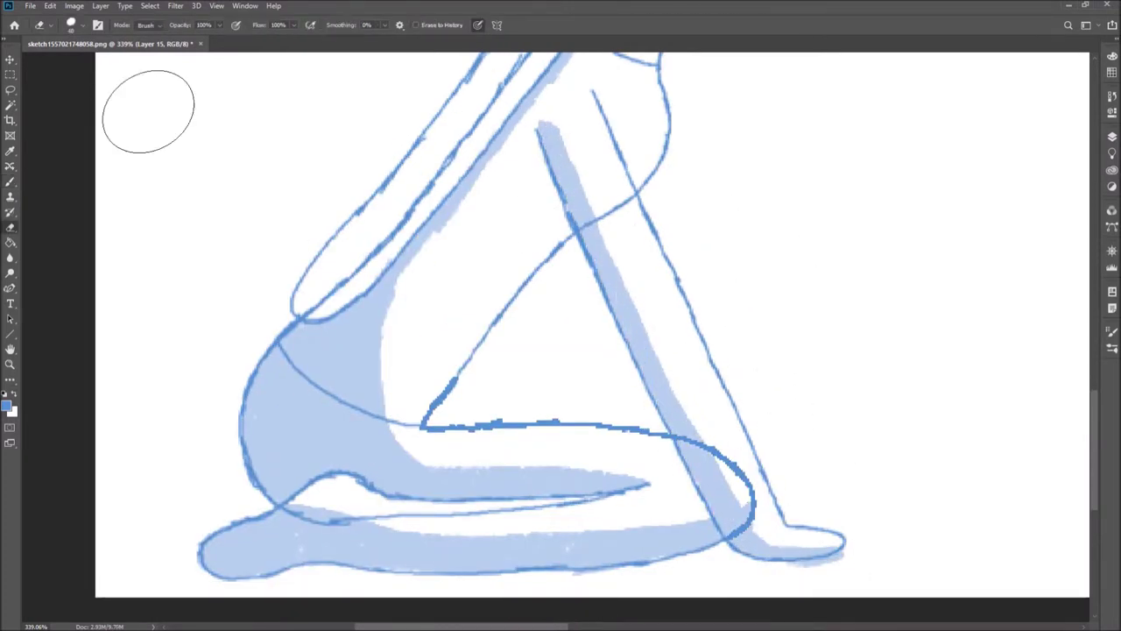
pyautogui.press('0')
pyautogui.scroll(3, 874, 348)
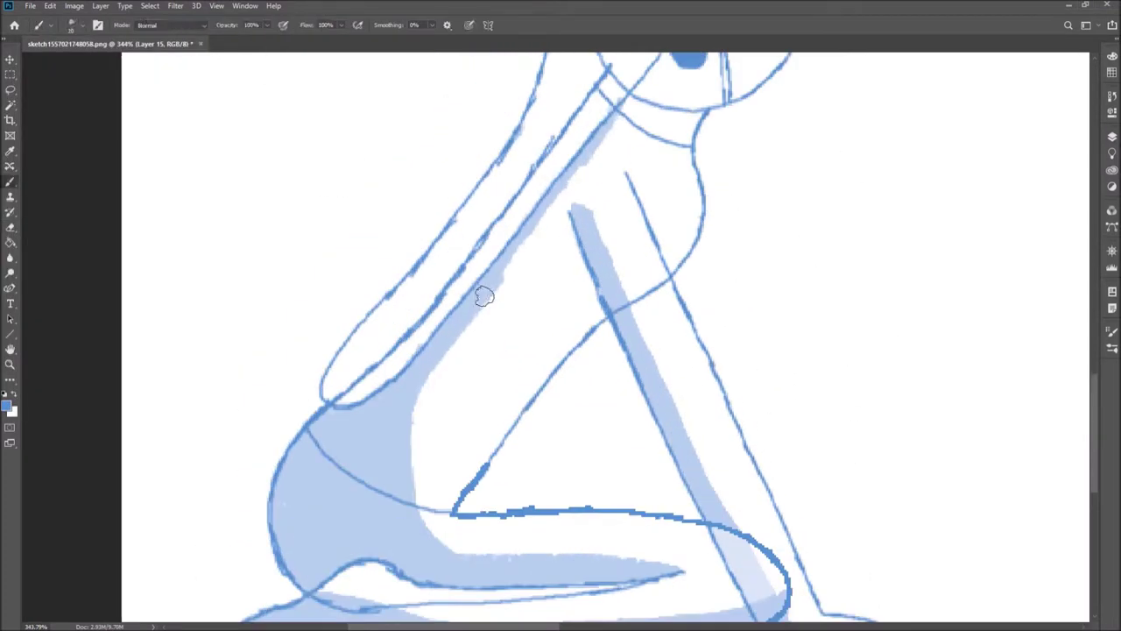
# - Extend the shading beneath the front hair strand up past the neck onto the face, trimming it with the Eraser
pyautogui.scroll(2, 423, 565)
pyautogui.press('e')
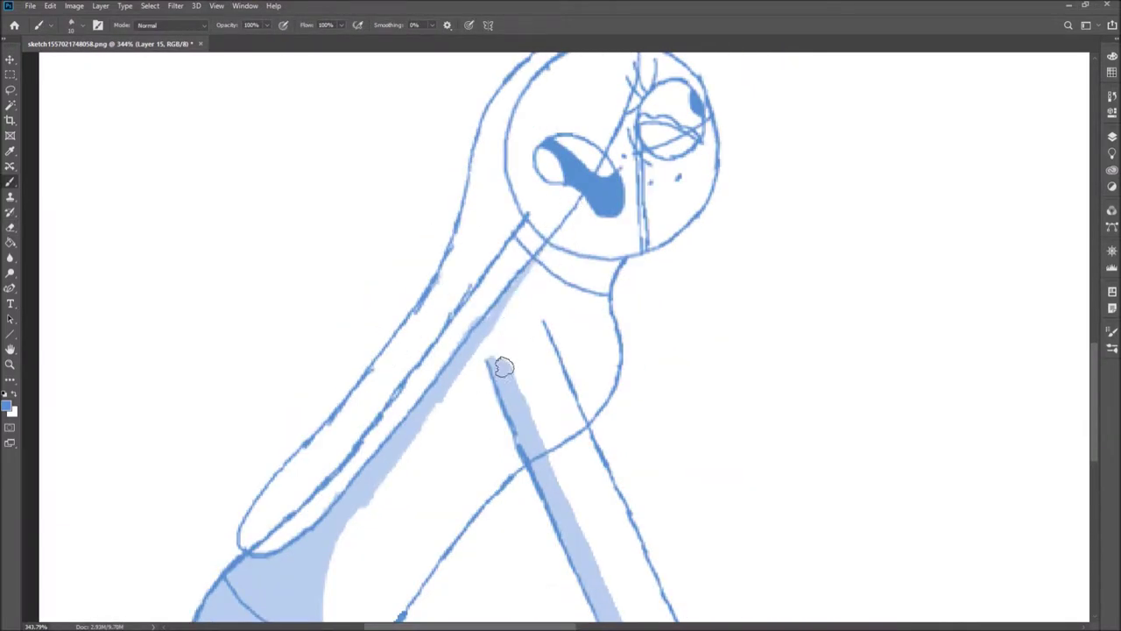
pyautogui.scroll(2, 504, 366)
pyautogui.moveTo(481, 346); pyautogui.dragTo(537, 274)
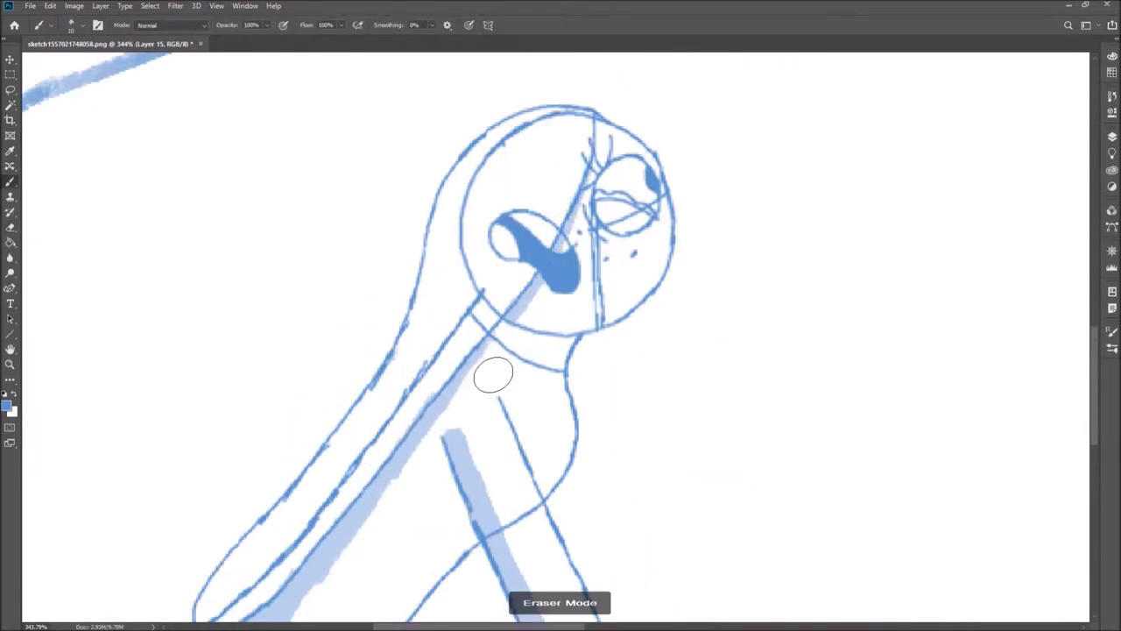
# - Redraw the long hair's outer contour and front strand on Layer 12 with the Pencil, and return to Layer 15
pyautogui.click(1112, 135)
pyautogui.scroll(-3, 651, 326)
pyautogui.scroll(4, 650, 326)
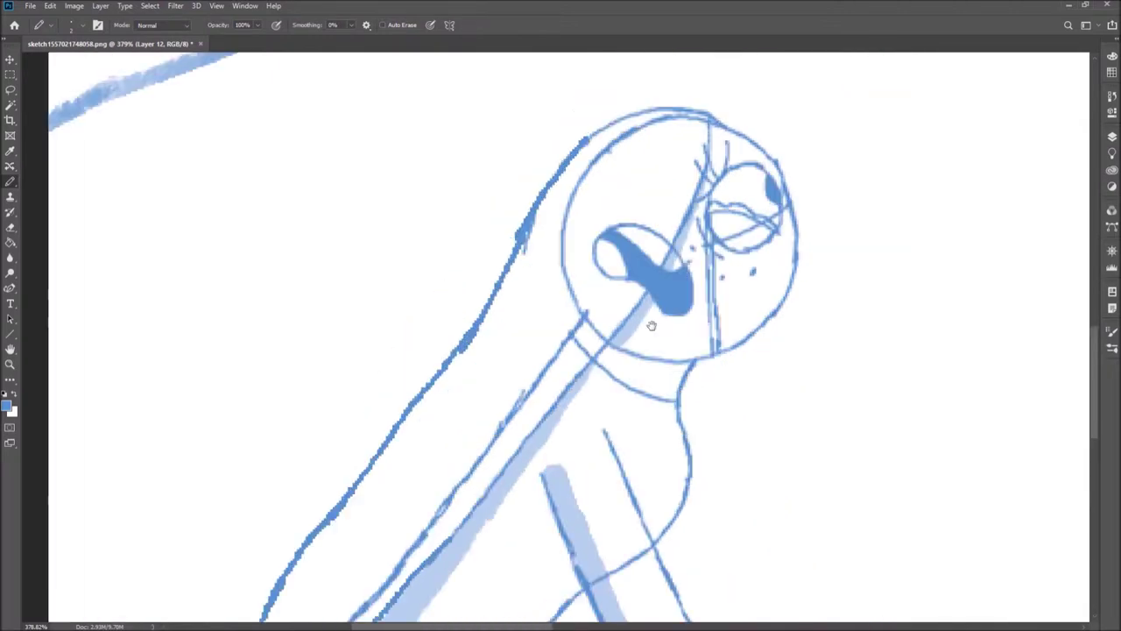
pyautogui.scroll(-3, 651, 325)
pyautogui.scroll(3, 531, 229)
pyautogui.moveTo(530, 230); pyautogui.dragTo(415, 388)
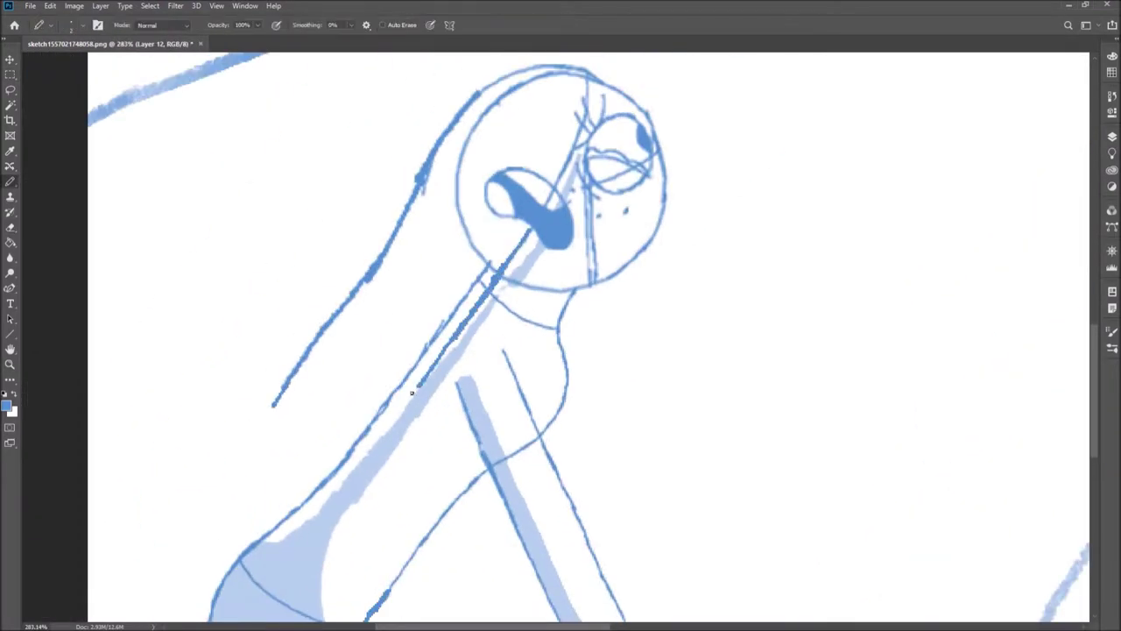
pyautogui.scroll(3, 411, 392)
pyautogui.press('b')
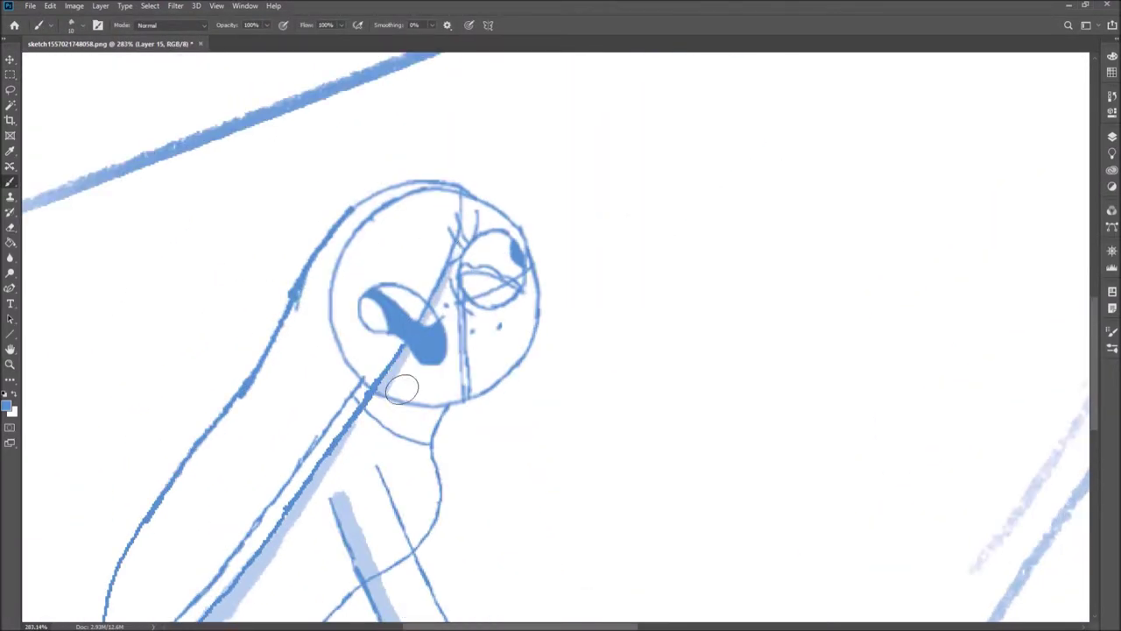
# - Ink the large figure's head in black over the sketch, tracing the face outline, hair, front strand, mouth, eye and lashes
pyautogui.scroll(-1, 363, 456)
pyautogui.scroll(-3, 465, 335)
pyautogui.scroll(5, 294, 469)
pyautogui.moveTo(525, 556); pyautogui.dragTo(622, 97)
pyautogui.moveTo(668, 148); pyautogui.dragTo(700, 26)
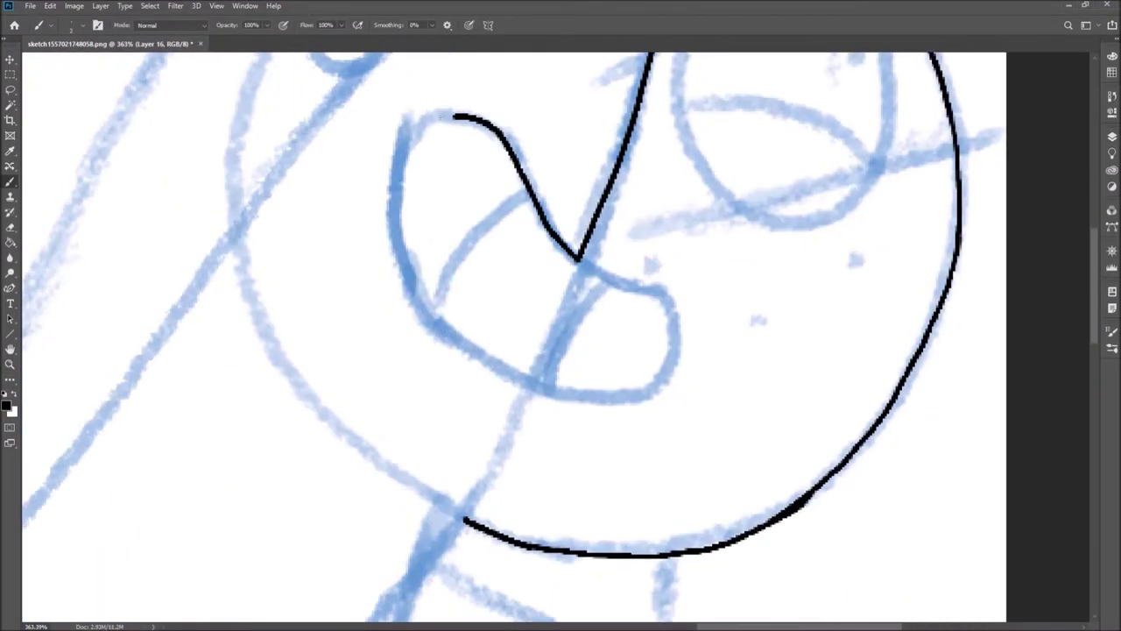
pyautogui.moveTo(570, 420)
pyautogui.mouseDown()
pyautogui.moveTo(663, 220)
pyautogui.moveTo(788, 132)
pyautogui.moveTo(613, 350)
pyautogui.moveTo(525, 263)
pyautogui.mouseUp()
pyautogui.moveTo(561, 315); pyautogui.dragTo(495, 375)
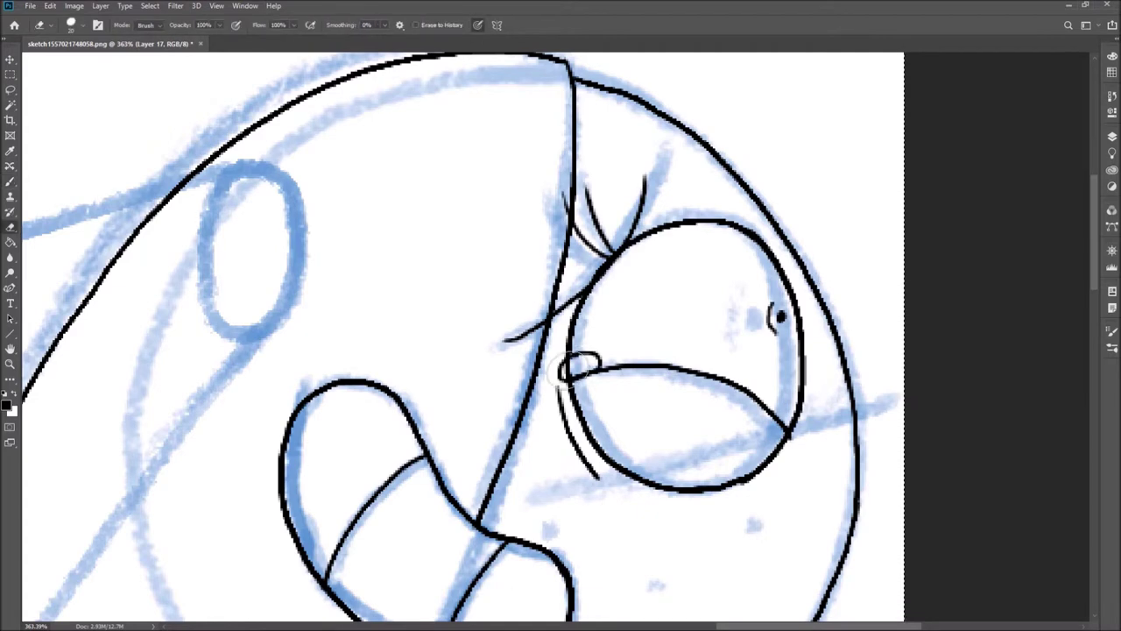
# - Ink the large figure's neck, chest, arms and long hair lines in black with the Brush
pyautogui.press('b')
pyautogui.scroll(-10, 560, 333)
pyautogui.moveTo(536, 226)
pyautogui.mouseDown()
pyautogui.moveTo(622, 272)
pyautogui.moveTo(700, 291)
pyautogui.mouseUp()
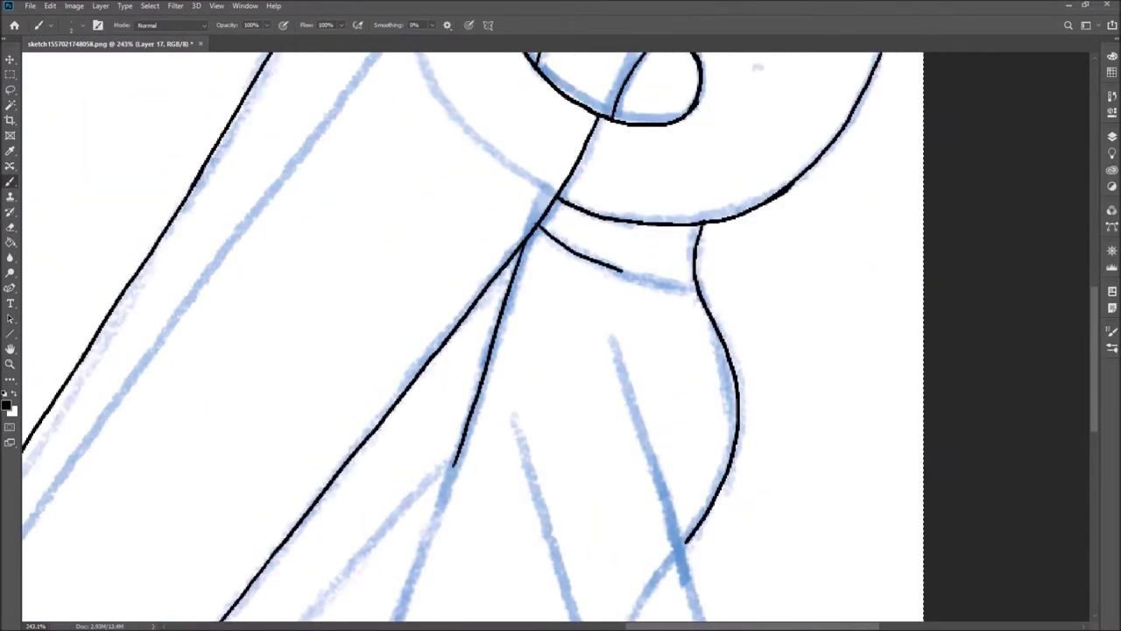
pyautogui.press('l')
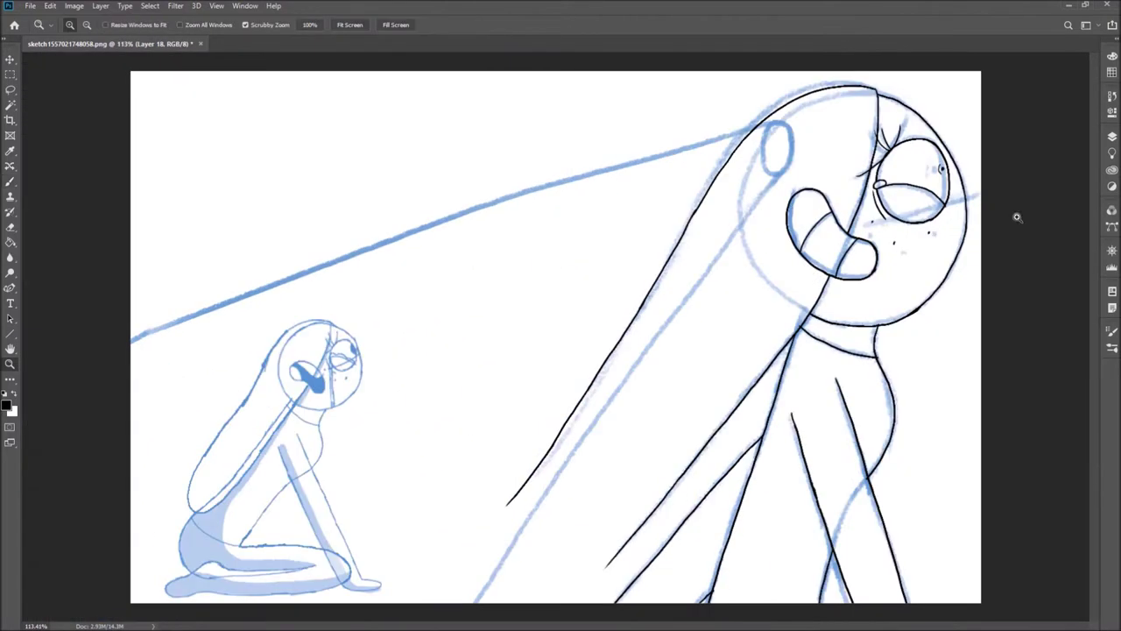
# - Draw a thin black ellipse outline over the sketched oval beside the large figure's head and tilt it to fit
pyautogui.click(1111, 136)
pyautogui.moveTo(764, 124); pyautogui.dragTo(789, 173)
pyautogui.click(171, 24)
pyautogui.click(171, 25)
pyautogui.scroll(5, 805, 103)
pyautogui.rightClick(751, 213)
pyautogui.click(838, 313)
pyautogui.press('Return')
pyautogui.scroll(-5, 717, 239)
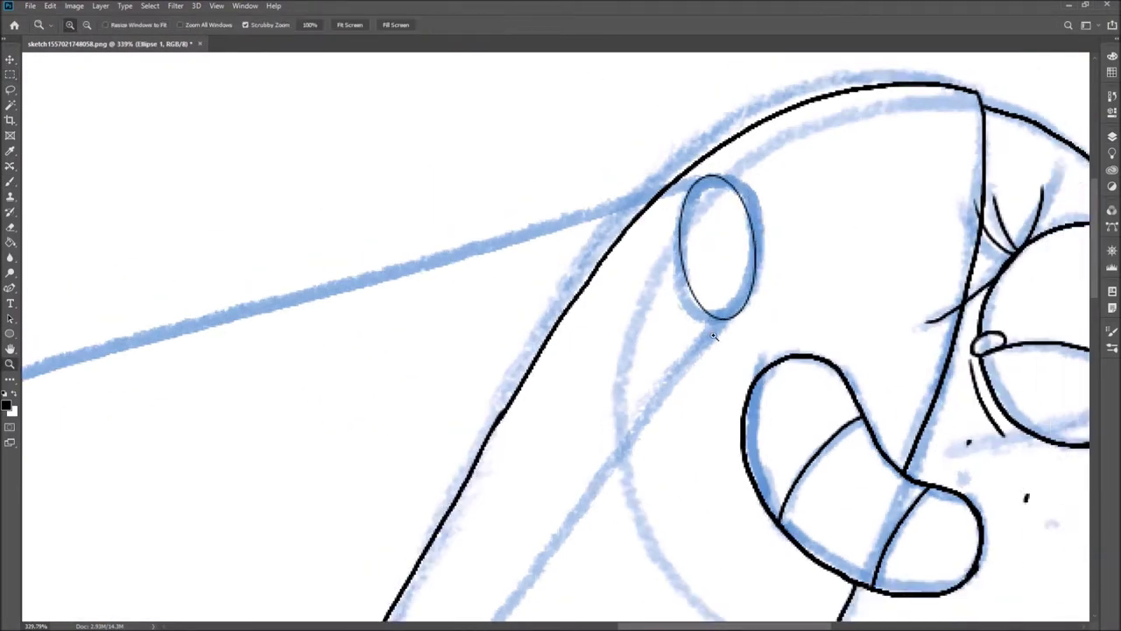
# - Add straight black lines running from the ellipse to the canvas's left and bottom borders to form a cone, adjusting with Free Transform
pyautogui.press('u')
pyautogui.moveTo(823, 110); pyautogui.dragTo(467, 610)
pyautogui.click(170, 25)
pyautogui.click(171, 25)
pyautogui.click(171, 24)
pyautogui.click(1111, 136)
pyautogui.click(1111, 135)
pyautogui.moveTo(820, 123); pyautogui.dragTo(723, 173)
pyautogui.hotkey('ctrl', 't')
pyautogui.press('Return')
# - Fill the cone-shaped area with white on Layer 19 and lower that layer's opacity to 50%
pyautogui.scroll(5, 652, 112)
pyautogui.press('b')
pyautogui.click(1111, 136)
pyautogui.click(1024, 257)
pyautogui.click(1111, 135)
pyautogui.hotkey('ctrl', '0')
pyautogui.click(1111, 136)
pyautogui.click(1042, 155)
pyautogui.click(1111, 136)
pyautogui.click(72, 25)
pyautogui.press('Escape')
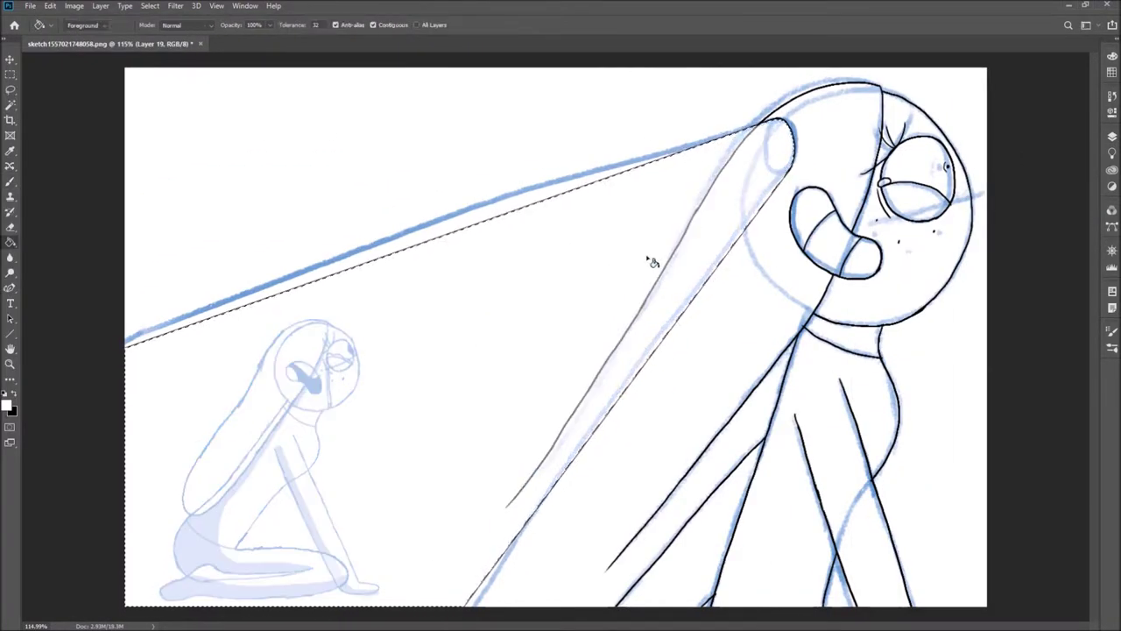
# - Ink the kneeling figure's head, front strand, mouth and eye, plus the neck and chest contour, in black on Layer 20
pyautogui.click(1111, 136)
pyautogui.click(1016, 260)
pyautogui.click(1111, 136)
pyautogui.scroll(5, 273, 384)
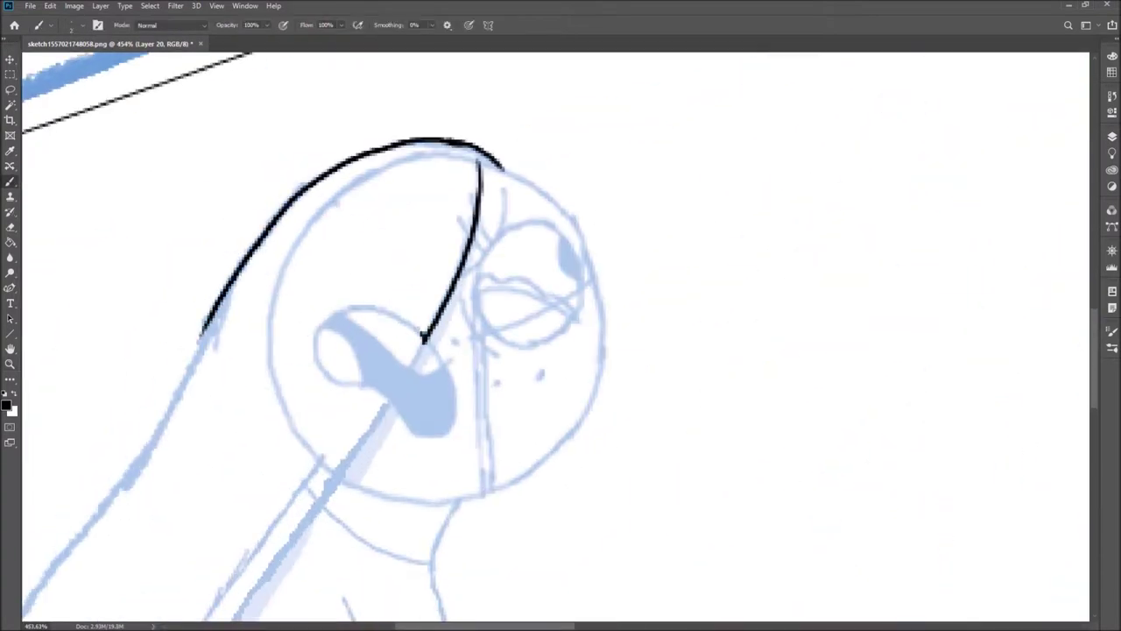
pyautogui.moveTo(424, 339); pyautogui.dragTo(424, 372)
pyautogui.hscroll(1, 502, 181)
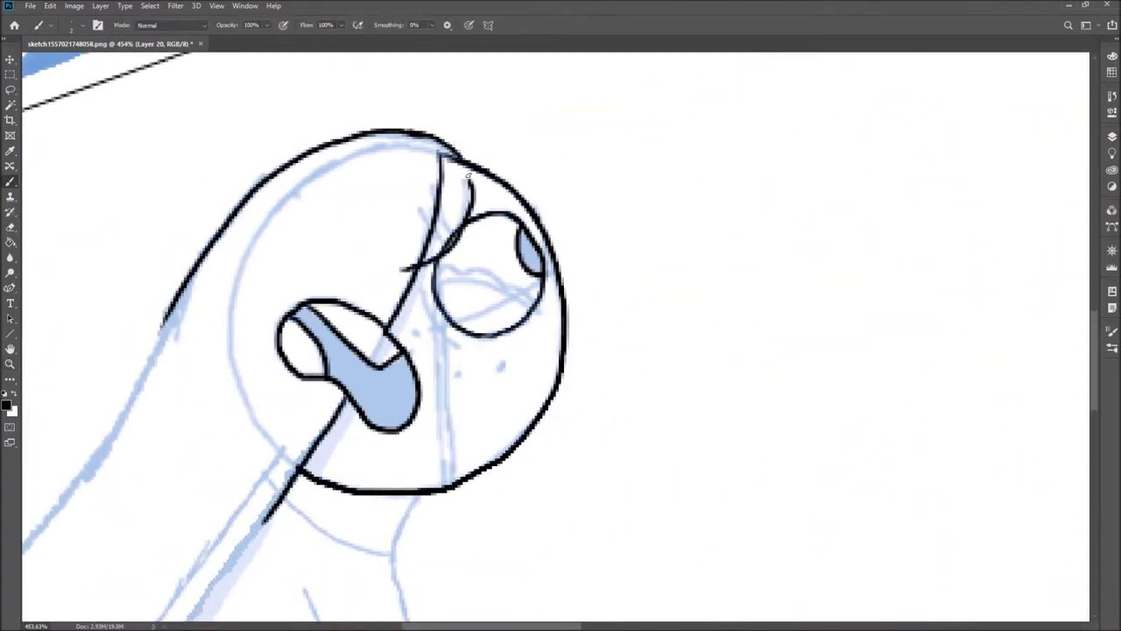
pyautogui.scroll(-5, 415, 331)
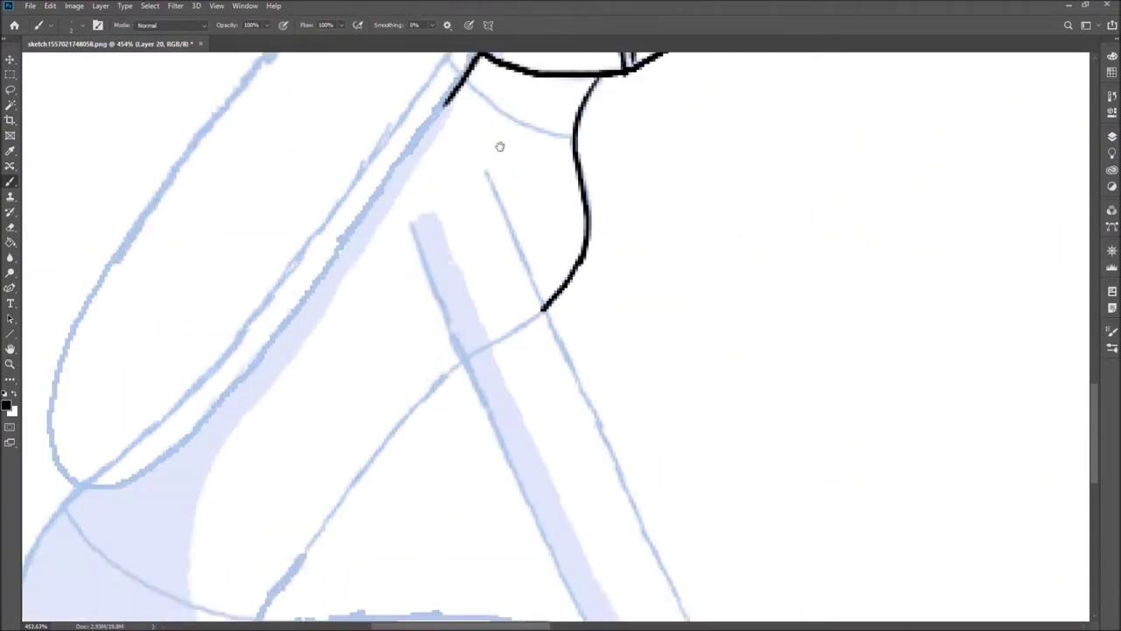
# - Ink the kneeling figure's supporting arm, hand, belly, back, folded leg and foot on Layer 20
pyautogui.moveTo(480, 251); pyautogui.dragTo(568, 450)
pyautogui.scroll(-2, 526, 394)
pyautogui.moveTo(396, 338); pyautogui.dragTo(471, 475)
pyautogui.hscroll(-3, 560, 306)
pyautogui.moveTo(438, 251); pyautogui.dragTo(650, 400)
pyautogui.scroll(-2, 561, 306)
pyautogui.moveTo(788, 368)
pyautogui.mouseDown()
pyautogui.moveTo(280, 396)
pyautogui.moveTo(267, 515)
pyautogui.mouseUp()
pyautogui.scroll(2, 560, 307)
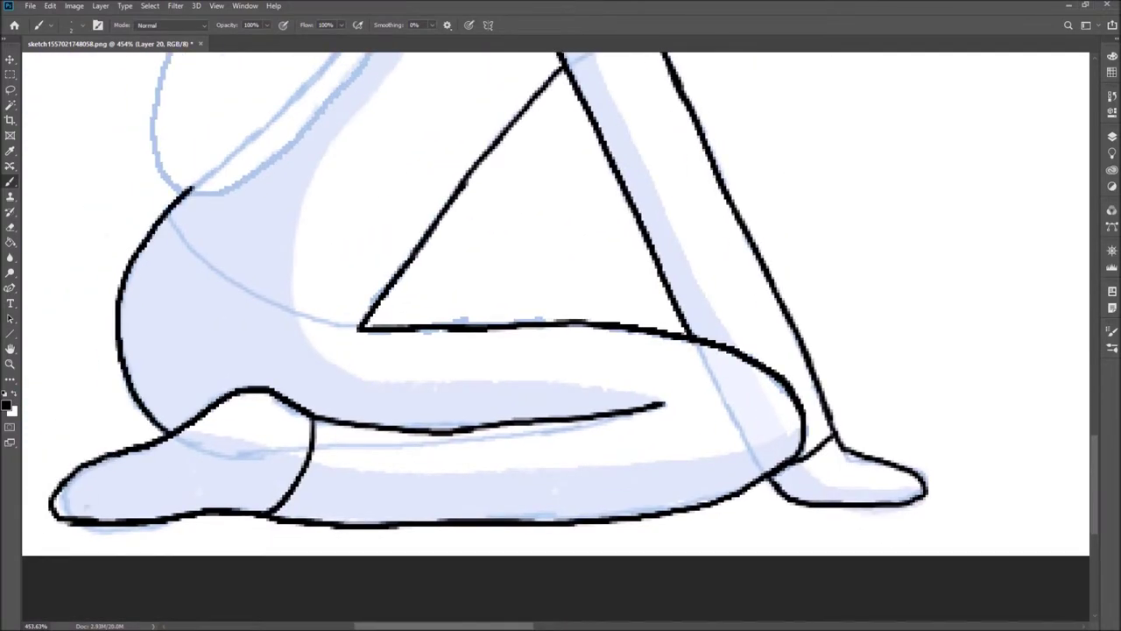
# - Ink the kneeling figure's long hair, lashes and tears, fill the mouth and pupil black, and add a teardrop below the chin
pyautogui.scroll(5, 561, 333)
pyautogui.moveTo(237, 613); pyautogui.dragTo(325, 426)
pyautogui.scroll(3, 560, 333)
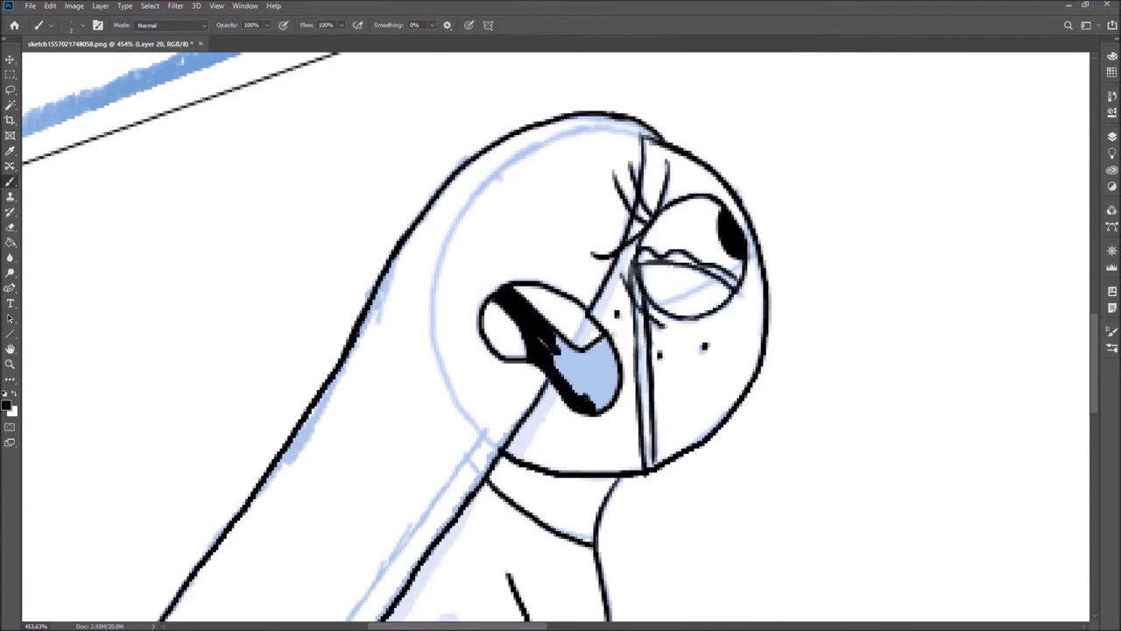
pyautogui.scroll(-4, 596, 353)
pyautogui.moveTo(646, 282); pyautogui.dragTo(657, 285)
pyautogui.hotkey('ctrl', '0')
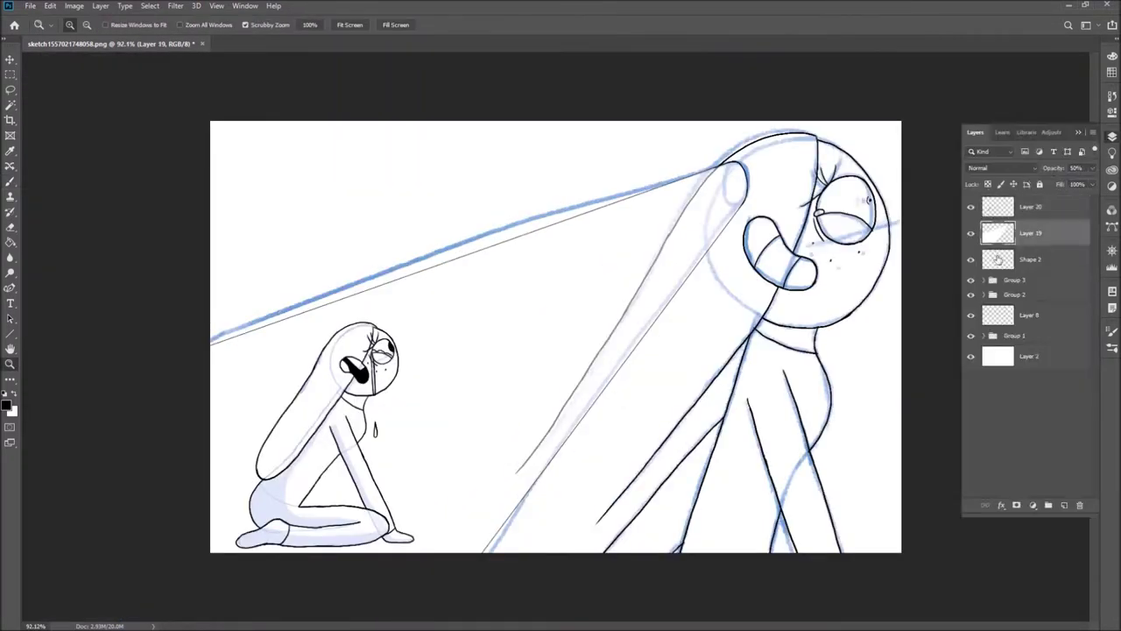
# - Paint the background outside the white cone black with a soft edge toward the large figure on Layer 21
pyautogui.moveTo(262, 175)
pyautogui.mouseDown()
pyautogui.moveTo(648, 179)
pyautogui.moveTo(675, 250)
pyautogui.moveTo(561, 525)
pyautogui.mouseUp()
pyautogui.press('e')
pyautogui.moveTo(745, 162)
pyautogui.mouseDown()
pyautogui.moveTo(631, 587)
pyautogui.moveTo(751, 113)
pyautogui.moveTo(563, 488)
pyautogui.mouseUp()
pyautogui.hotkey('ctrl', 'z')
# - Select the kneeling figure's silhouette from Layer 20 and shade the face beneath the front hair strand dark grey on Layer 22
pyautogui.click(1112, 135)
pyautogui.click(1029, 207)
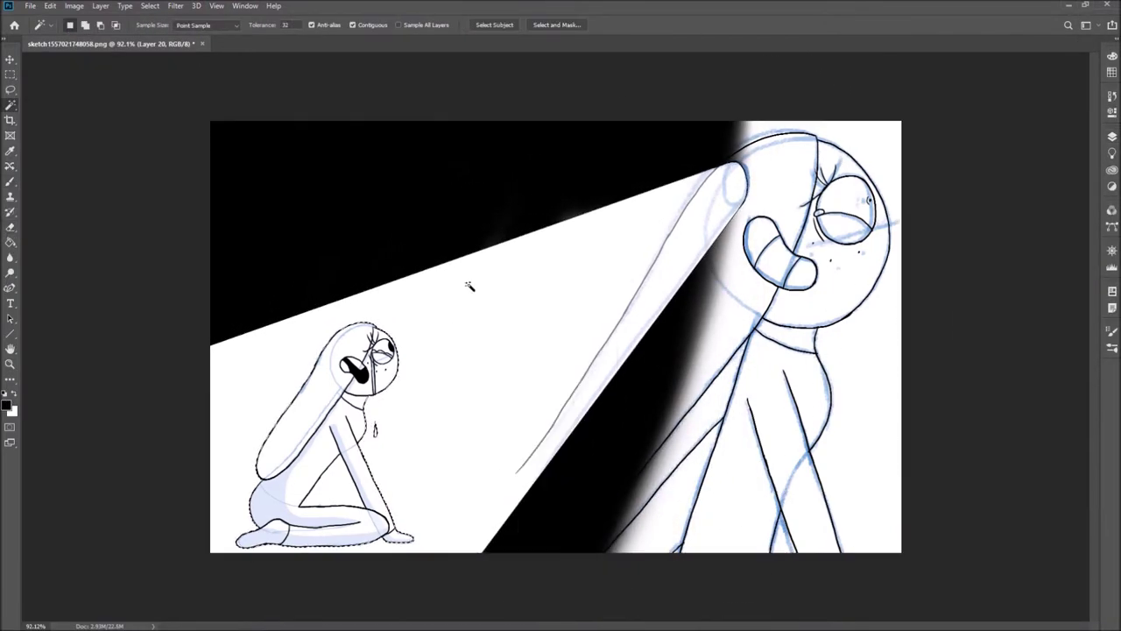
pyautogui.press('b')
pyautogui.scroll(5, 328, 384)
pyautogui.click(72, 25)
pyautogui.click(72, 25)
pyautogui.click(72, 24)
pyautogui.press('Escape')
pyautogui.moveTo(427, 339); pyautogui.dragTo(392, 384)
pyautogui.click(72, 25)
pyautogui.press('Escape')
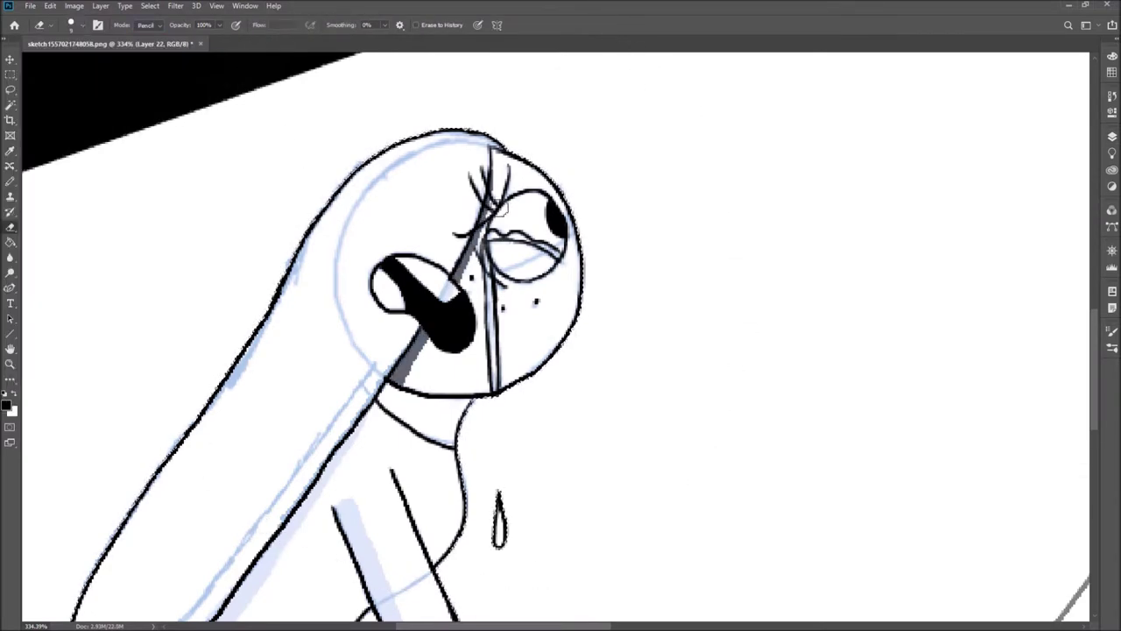
# - Shade the kneeling figure's back, hip and lower thigh dark grey on Layer 22, outlining with the Pencil and filling inside
pyautogui.scroll(-10, 397, 378)
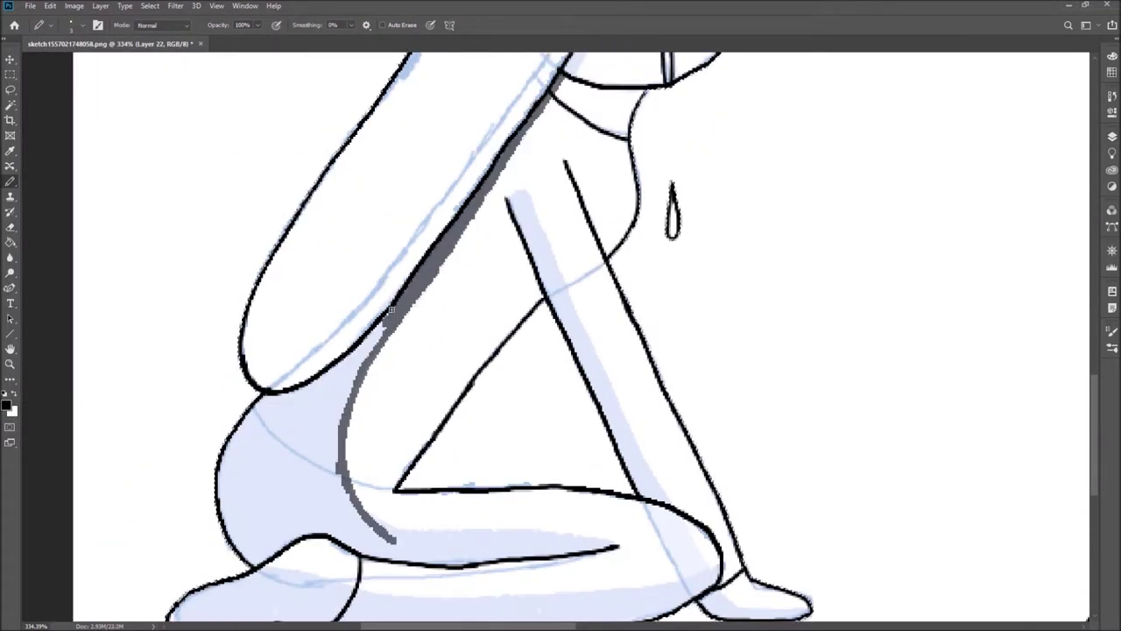
pyautogui.press('g')
pyautogui.click(561, 428)
pyautogui.scroll(-2, 616, 362)
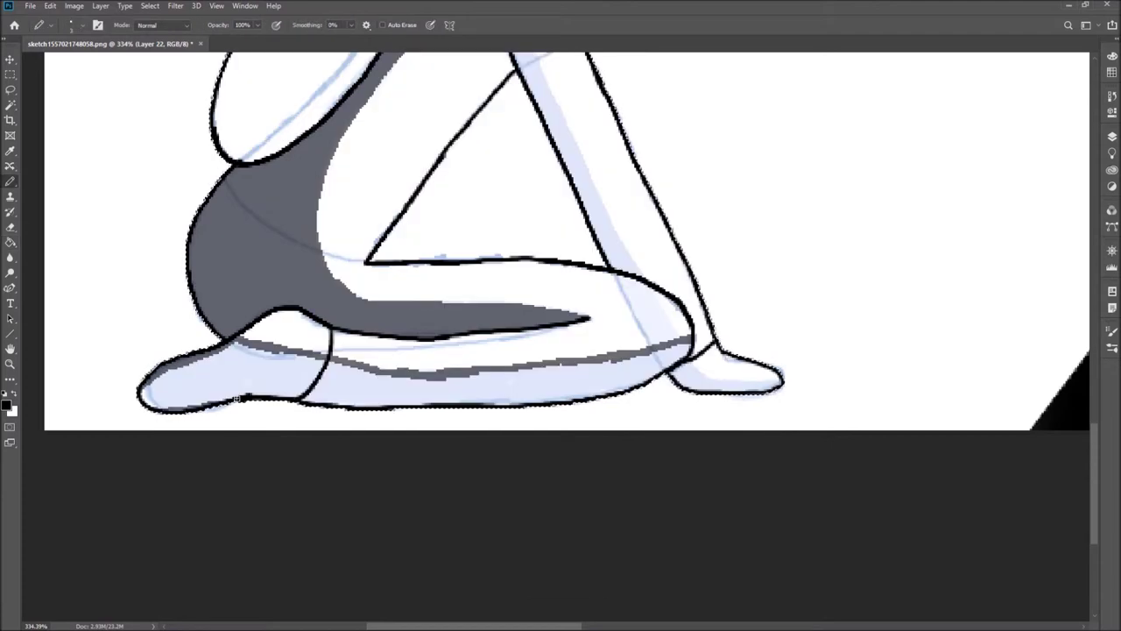
# - Shade the kneeling figure's lower leg, foot, hand and the rear side of the supporting arm on Layer 22
pyautogui.click(659, 353)
pyautogui.scroll(5, 560, 315)
pyautogui.click(569, 263)
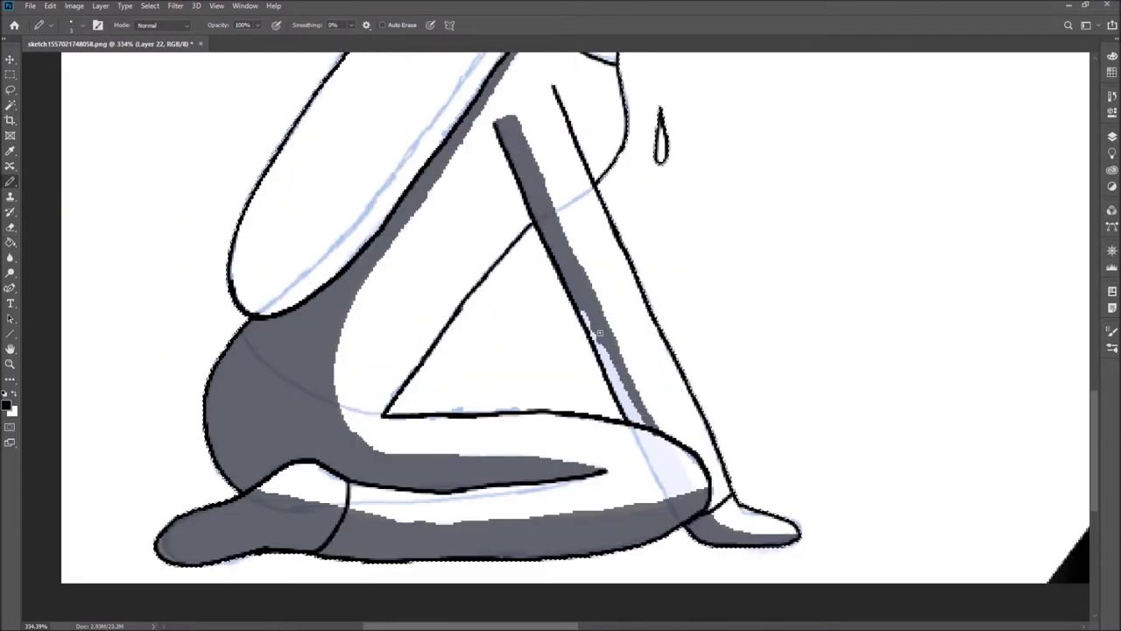
pyautogui.scroll(8, 560, 315)
# - Hide the blue sketch layers and the cone outline Shape 2, and raise Layer 19 to 100% opacity
pyautogui.press('z')
pyautogui.moveTo(561, 350); pyautogui.dragTo(394, 350)
pyautogui.click(1111, 136)
pyautogui.click(970, 347)
pyautogui.click(1029, 259)
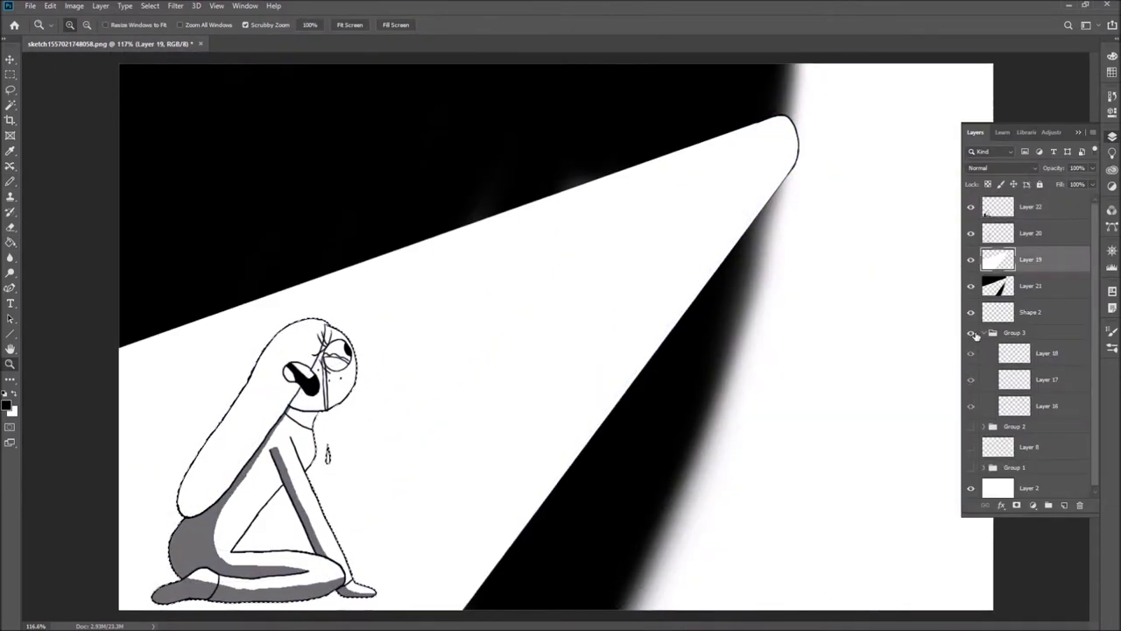
pyautogui.click(1029, 285)
pyautogui.click(1111, 136)
pyautogui.press('e')
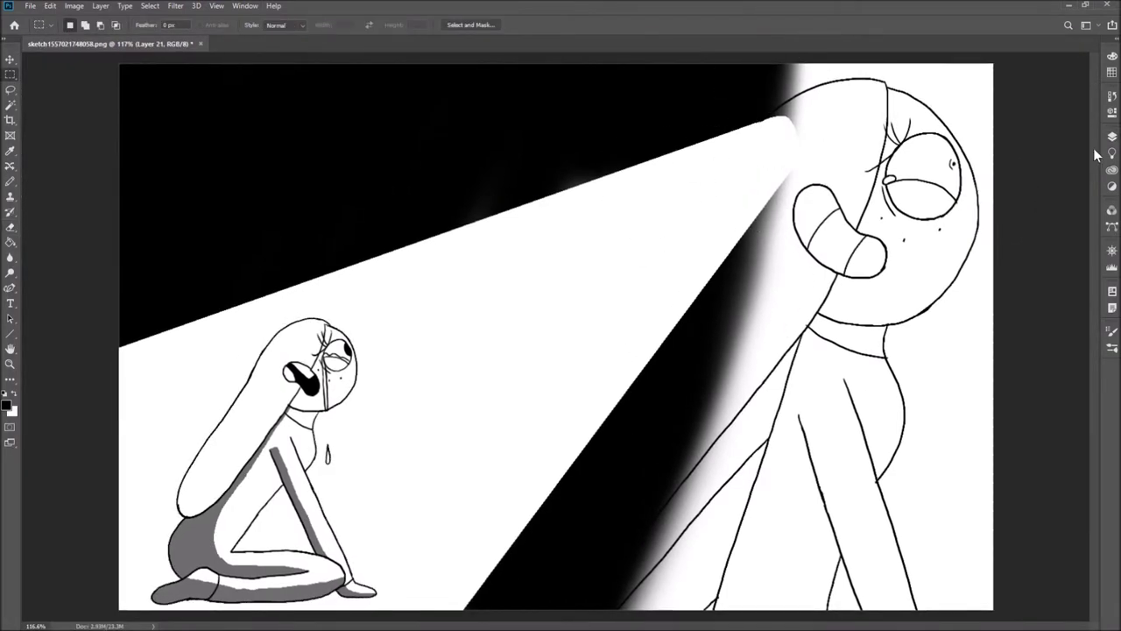
# - Reveal the sketch through a more transparent Layer 19 and ink the kneeling figure's waistline on Layer 20
pyautogui.click(1111, 136)
pyautogui.click(1029, 256)
pyautogui.moveTo(1047, 184); pyautogui.dragTo(1066, 186)
pyautogui.scroll(5, 561, 351)
pyautogui.rightClick(561, 350)
pyautogui.scroll(-5, 560, 351)
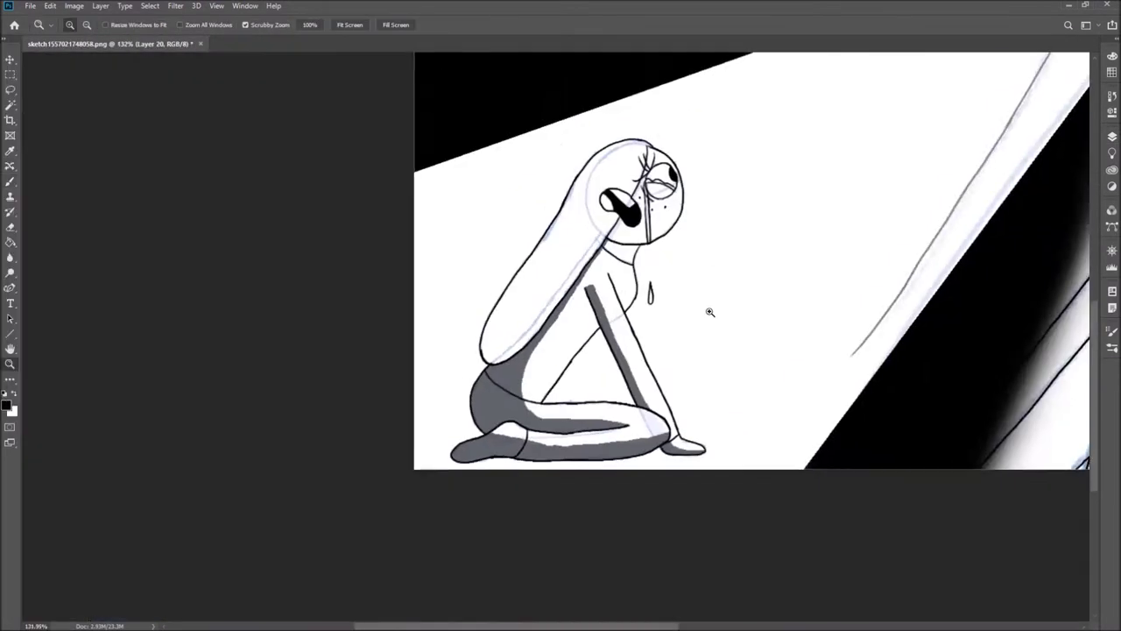
# - Hide the sketch layers again and erase the soft black edge behind the large figure's head on Layer 21
pyautogui.press('z')
pyautogui.click(1111, 136)
pyautogui.click(992, 329)
pyautogui.click(969, 423)
pyautogui.click(1112, 136)
pyautogui.press('e')
pyautogui.moveTo(525, 455); pyautogui.dragTo(838, 150)
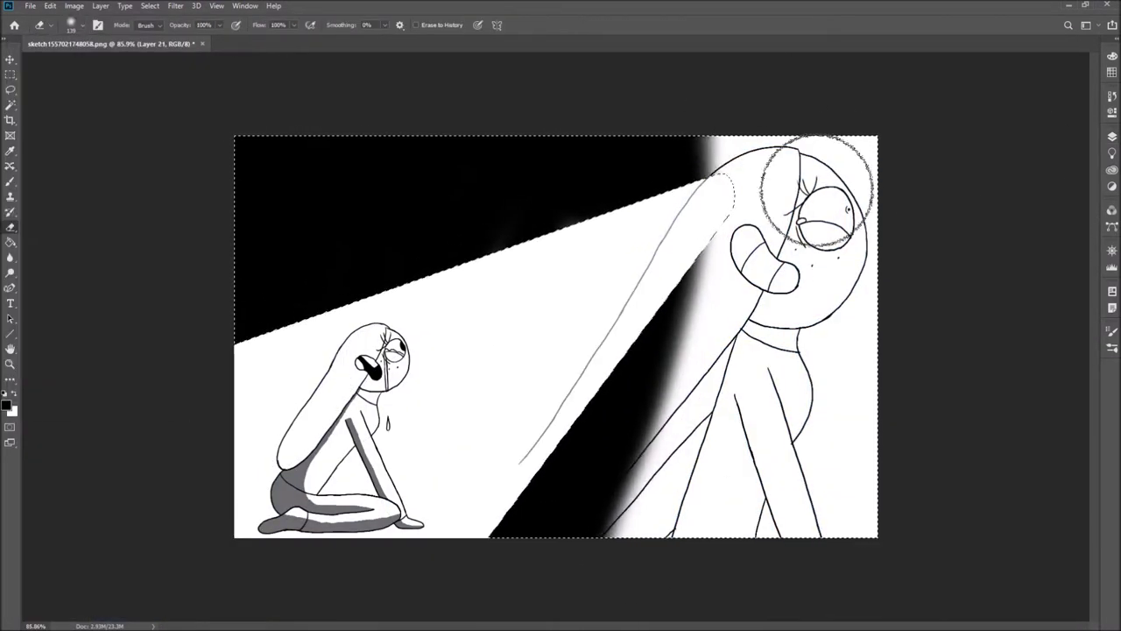
# - Restore Layer 19 to 100% opacity and clear the selection
pyautogui.click(1111, 136)
pyautogui.moveTo(1067, 184); pyautogui.dragTo(1090, 183)
pyautogui.press('m')
pyautogui.click(1112, 135)
# - Mark the shadow edge across the kneeling figure's long hair with a 2 px Pencil and shade the hair below it grey on Layer 22
pyautogui.scroll(5, 795, 140)
pyautogui.press('b')
pyautogui.click(71, 25)
pyautogui.scroll(5, 88, 263)
pyautogui.press('Escape')
pyautogui.scroll(-5, 560, 350)
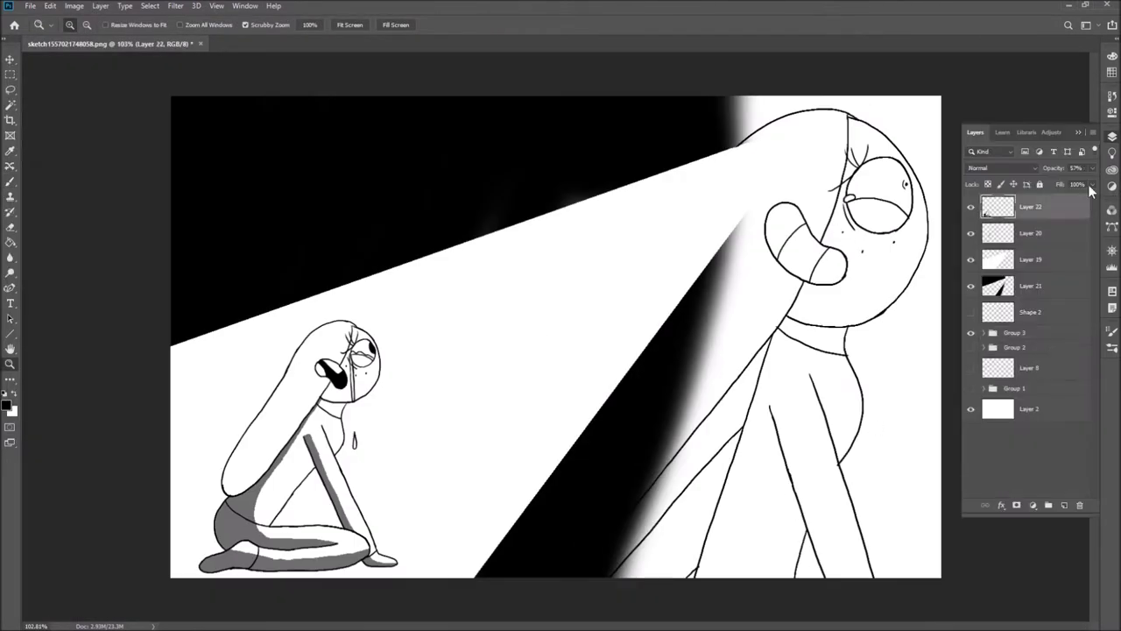
pyautogui.scroll(5, 525, 263)
pyautogui.hotkey('shift', 'b')
pyautogui.press('z')
pyautogui.scroll(-5, 695, 184)
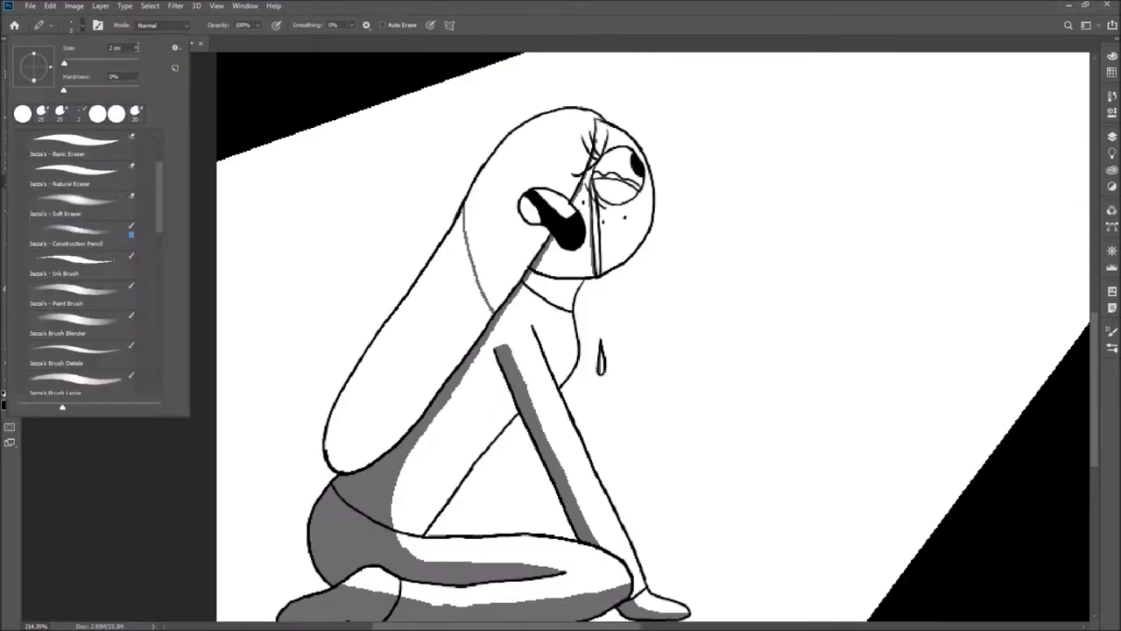
pyautogui.moveTo(368, 421); pyautogui.dragTo(497, 292)
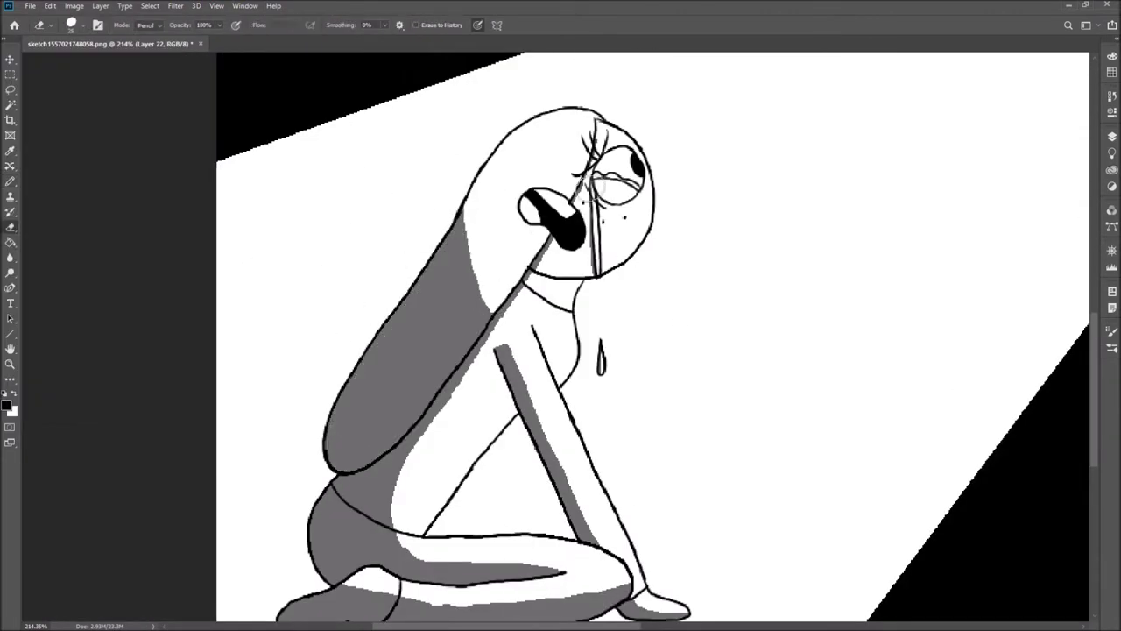
# - Extend the hair shading up the back of the kneeling figure's head with a new shadow edge from the crown toward the mouth
pyautogui.press('z')
pyautogui.scroll(-1, 428, 266)
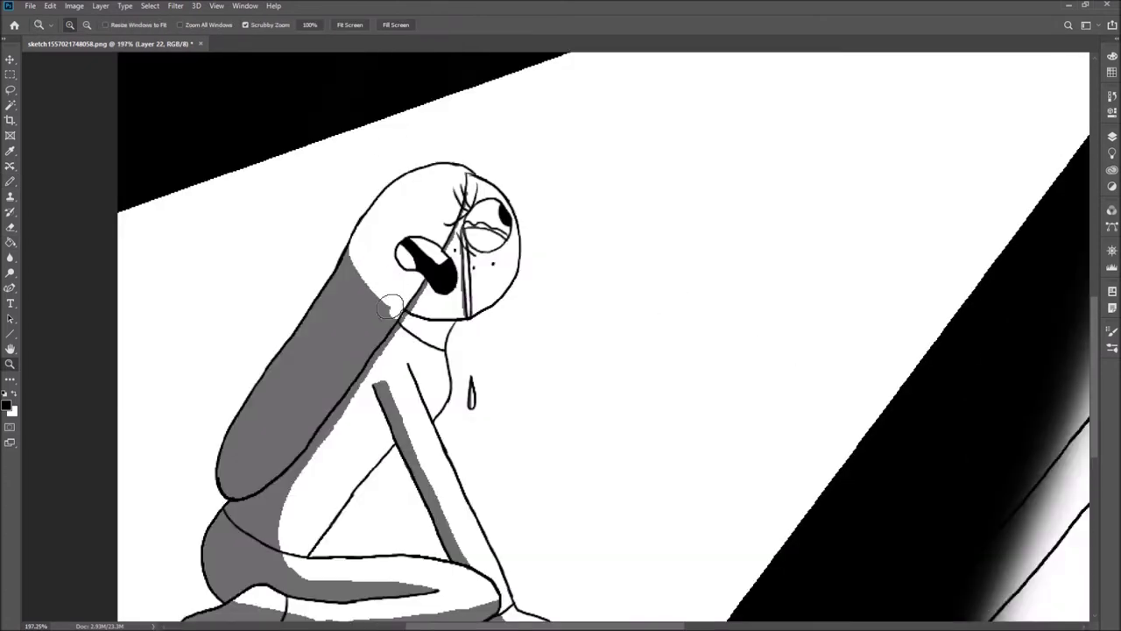
pyautogui.click(1112, 136)
pyautogui.click(409, 178)
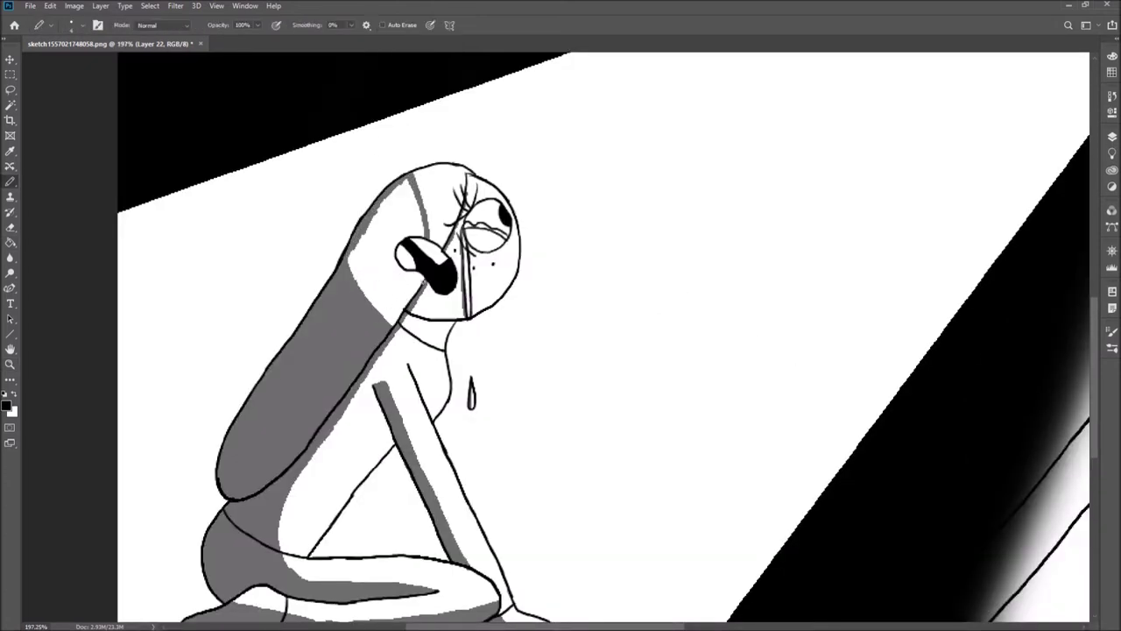
pyautogui.scroll(-3, 429, 184)
# - Paint a soft black ground shadow beneath the kneeling figure's leg and hand on Layer 23
pyautogui.click(1112, 136)
pyautogui.click(1029, 259)
pyautogui.scroll(3, 525, 394)
pyautogui.moveTo(392, 491); pyautogui.dragTo(751, 456)
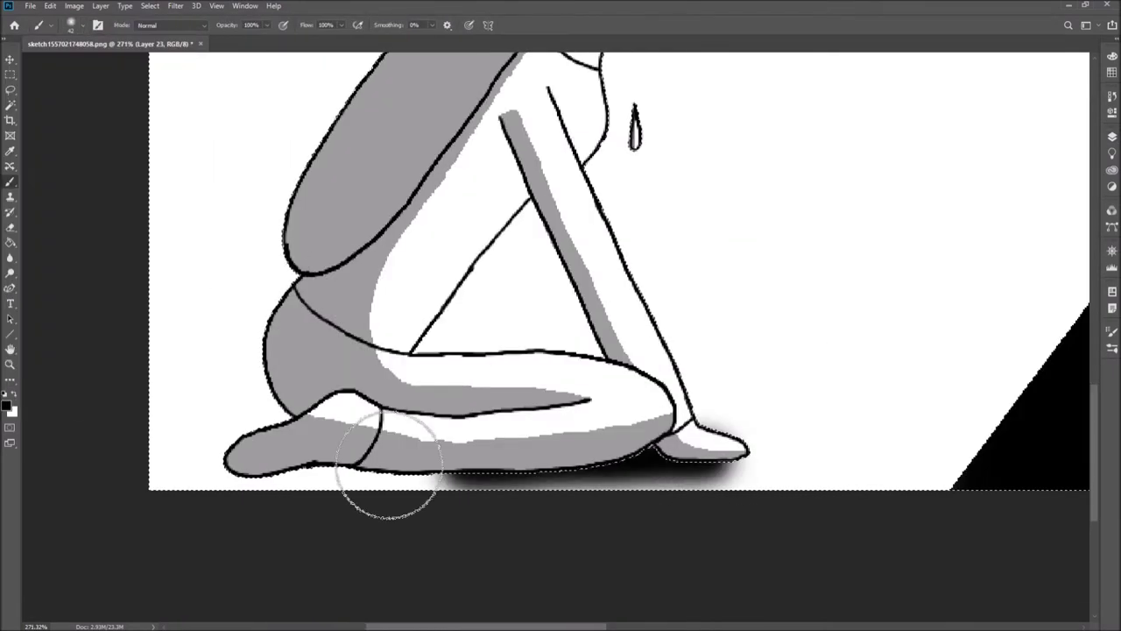
# - Choose another brush tip, reduce its size and repaint the ground shadow from the foot to the hand
pyautogui.click(77, 24)
pyautogui.click(79, 145)
pyautogui.moveTo(613, 473); pyautogui.dragTo(698, 472)
pyautogui.hotkey('ctrl', 'z')
pyautogui.press('[')
pyautogui.press('[')
pyautogui.press('[')
pyautogui.moveTo(368, 500)
pyautogui.mouseDown()
pyautogui.moveTo(592, 463)
pyautogui.moveTo(746, 486)
pyautogui.mouseUp()
pyautogui.scroll(-3, 242, 421)
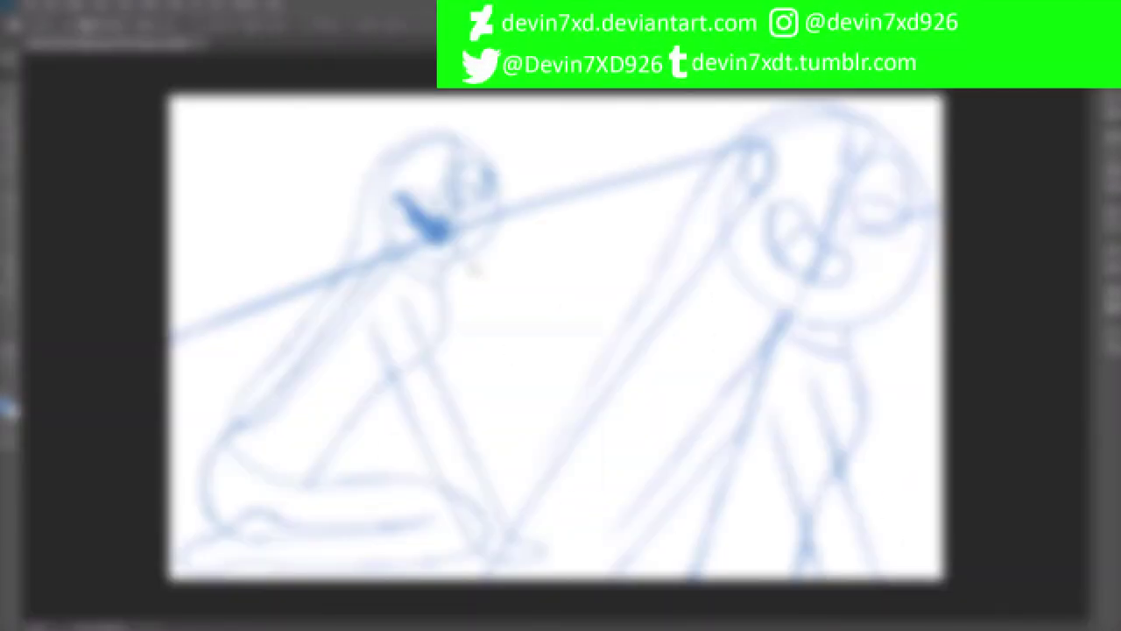
pyautogui.moveTo(508, 131); pyautogui.dragTo(438, 302)
pyautogui.scroll(5, 368, 337)
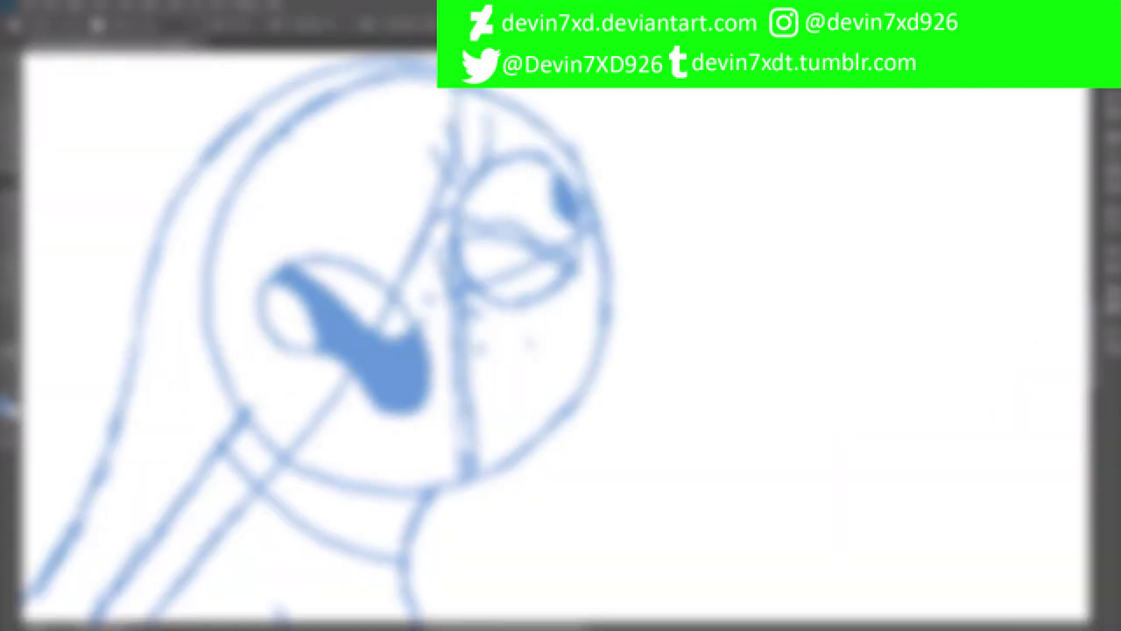
pyautogui.scroll(-5, 368, 337)
pyautogui.moveTo(338, 332); pyautogui.dragTo(321, 383)
pyautogui.press('Return')
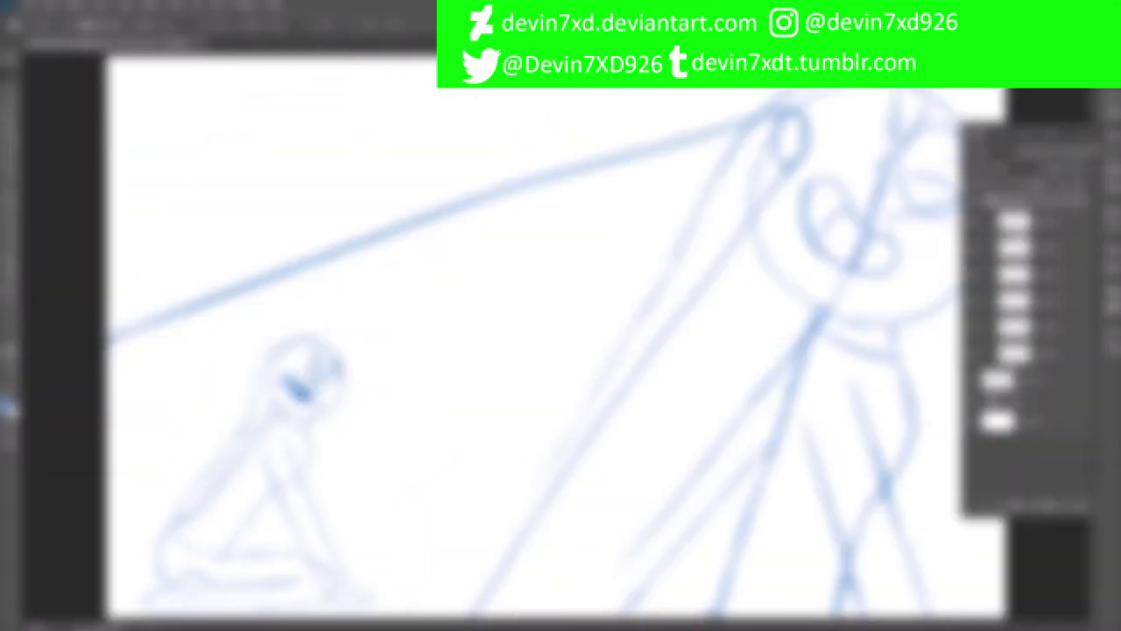
pyautogui.scroll(6, 263, 482)
pyautogui.scroll(-4, 561, 333)
pyautogui.moveTo(297, 249)
pyautogui.mouseDown()
pyautogui.moveTo(368, 411)
pyautogui.moveTo(613, 398)
pyautogui.mouseUp()
pyautogui.moveTo(289, 421); pyautogui.dragTo(586, 421)
pyautogui.moveTo(736, 420)
pyautogui.mouseDown()
pyautogui.moveTo(214, 473)
pyautogui.moveTo(740, 429)
pyautogui.mouseUp()
pyautogui.moveTo(723, 373); pyautogui.dragTo(739, 420)
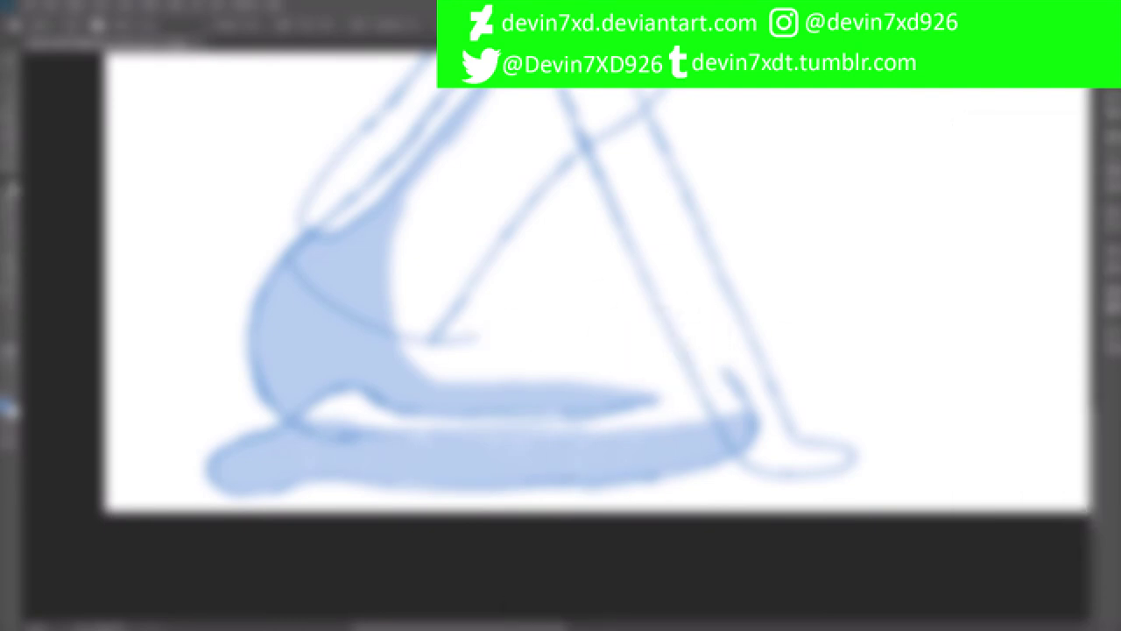
pyautogui.moveTo(617, 336); pyautogui.dragTo(744, 390)
pyautogui.moveTo(753, 429); pyautogui.dragTo(368, 420)
pyautogui.moveTo(298, 437); pyautogui.dragTo(595, 446)
pyautogui.scroll(1, 596, 324)
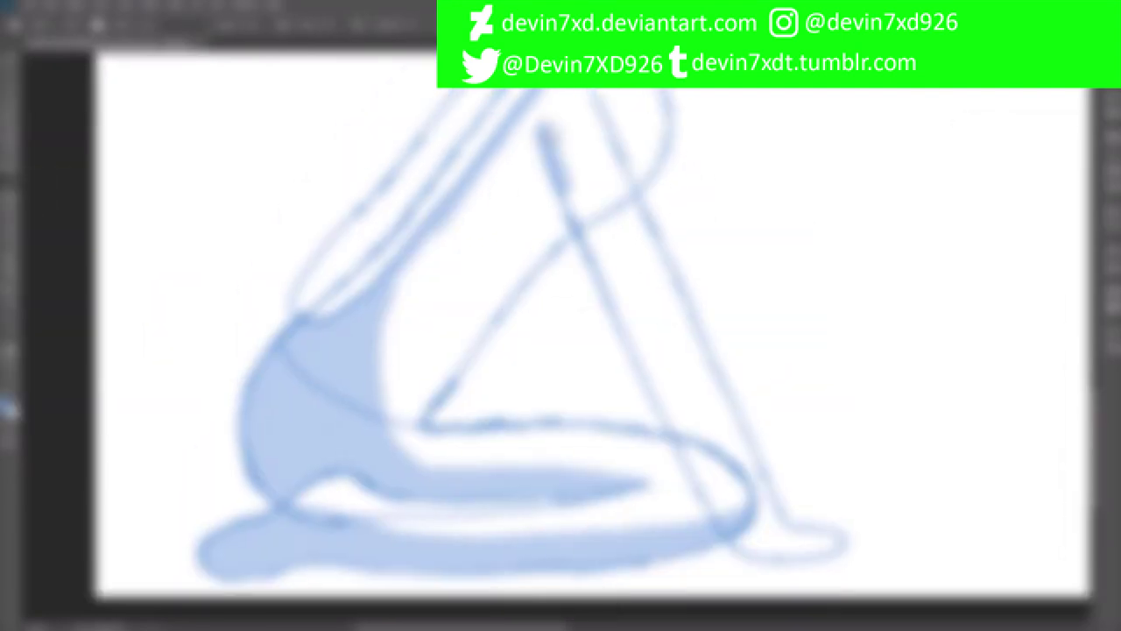